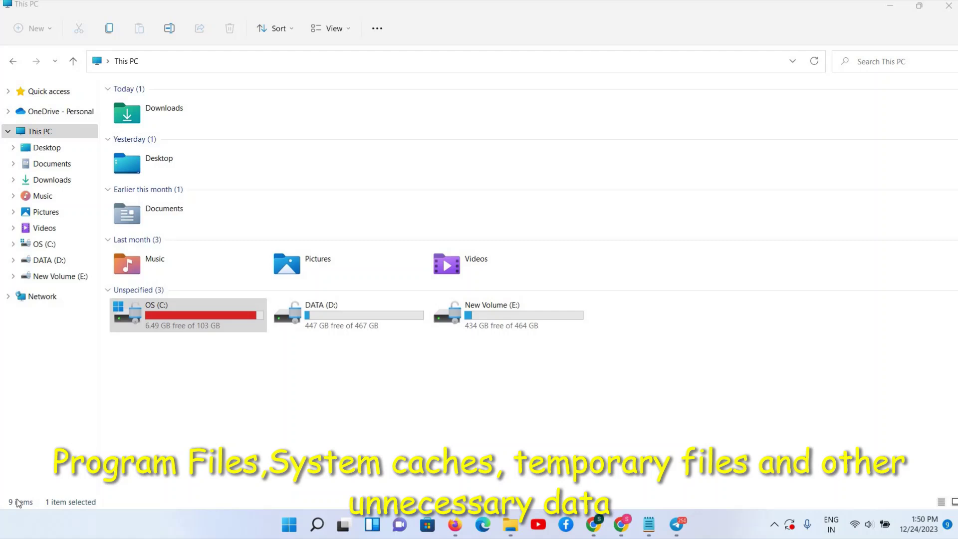
Run 'temp' from the Run dialog to open the C:\Windows\Temp folder
{"action": "left_click", "coordinate": [886, 10]}
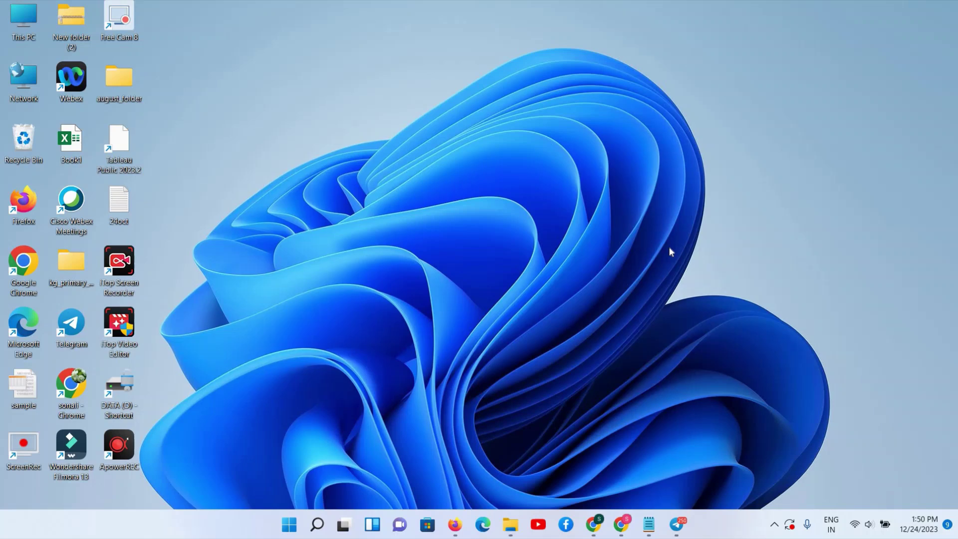
{"action": "key", "text": "super+r"}
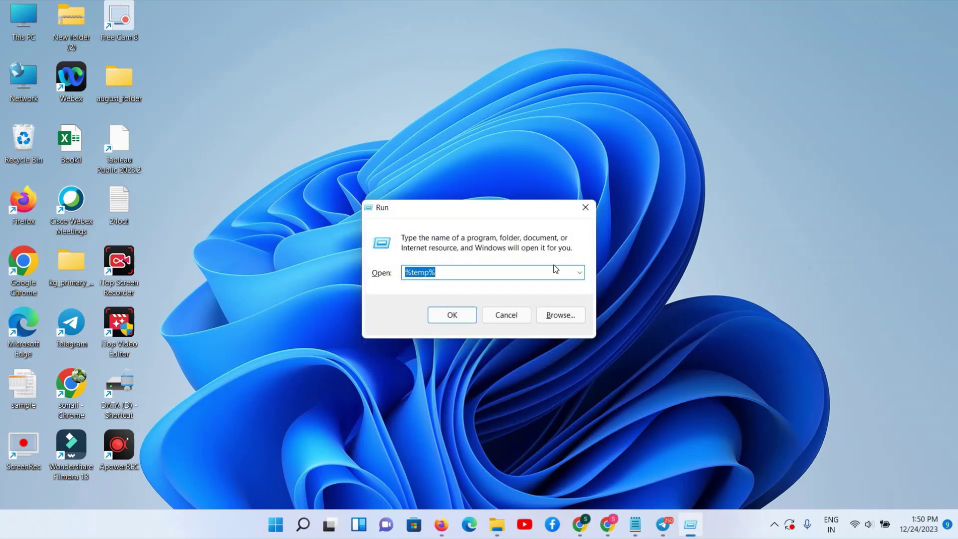
{"action": "type", "text": "%temp"}
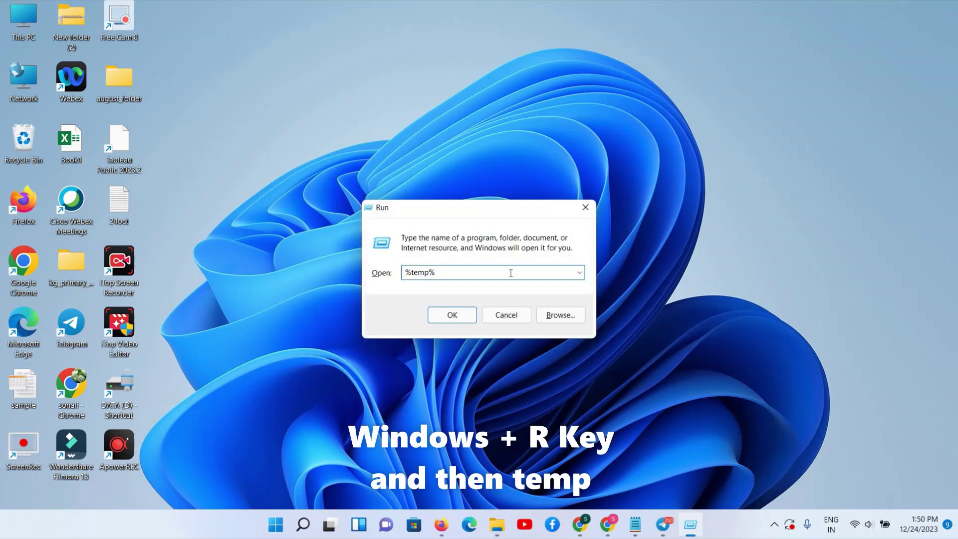
{"action": "key", "text": "BackSpace"}
{"action": "key", "text": "BackSpace"}
{"action": "key", "text": "BackSpace"}
{"action": "key", "text": "BackSpace"}
{"action": "key", "text": "BackSpace"}
{"action": "type", "text": "te"}
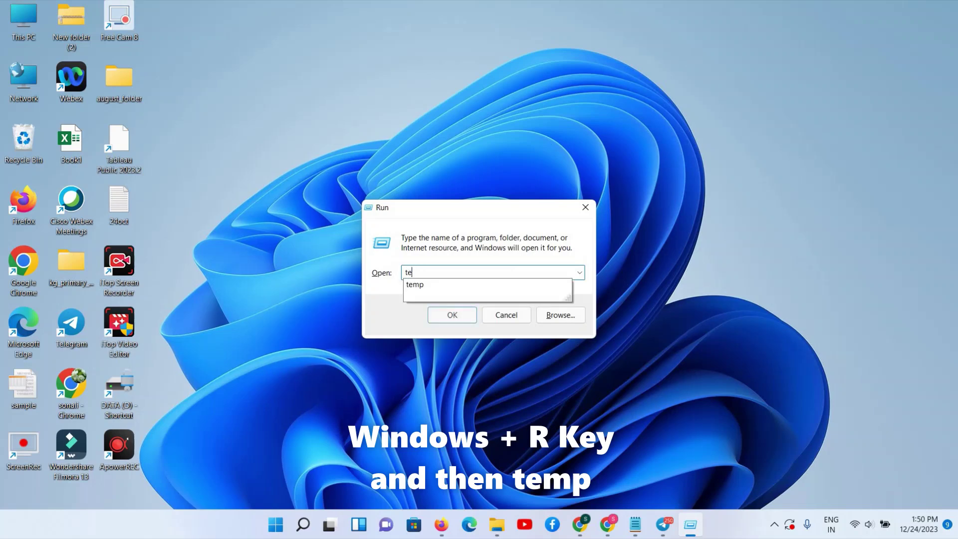
{"action": "type", "text": "mp"}
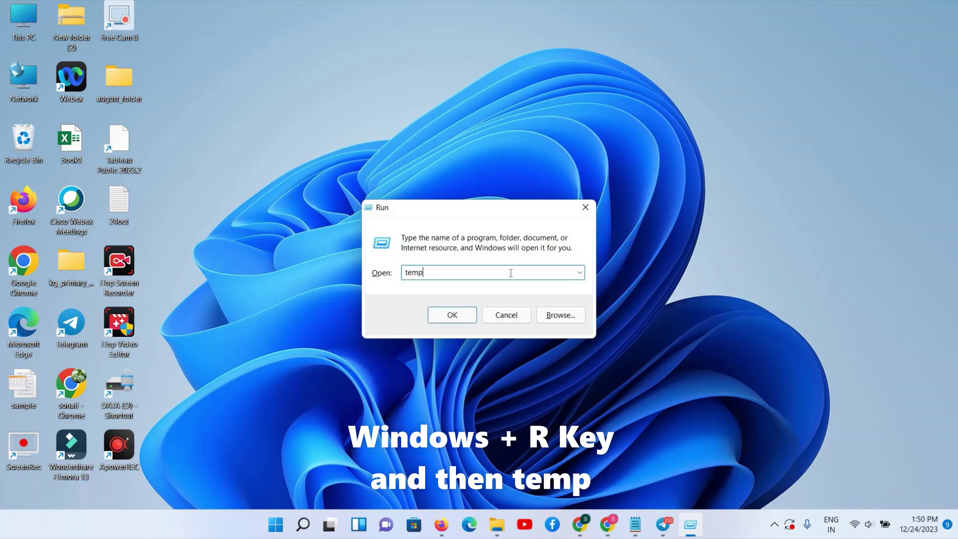
{"action": "left_click", "coordinate": [443, 313]}
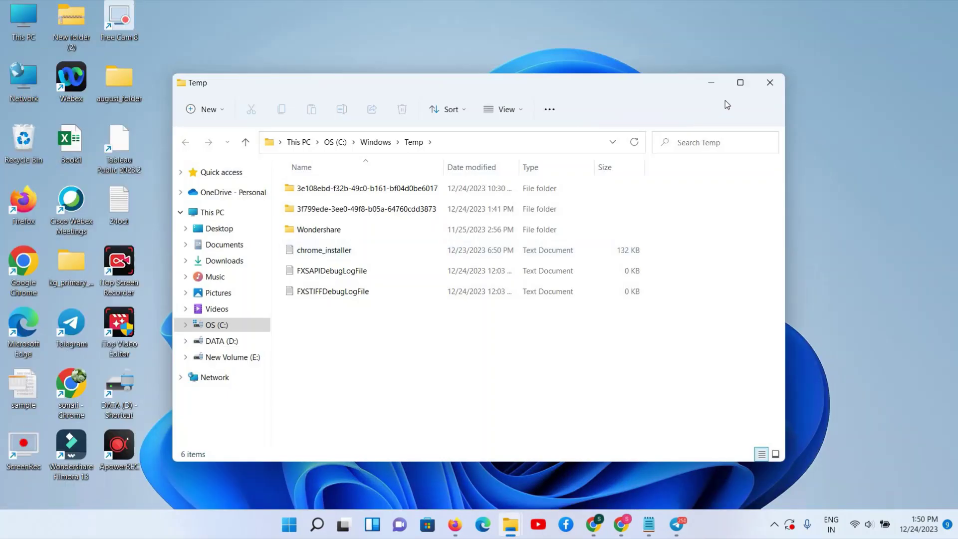
Permanently delete all items in C:\Windows\Temp, skipping the in-use Wondershare folder
{"action": "left_click", "coordinate": [739, 88]}
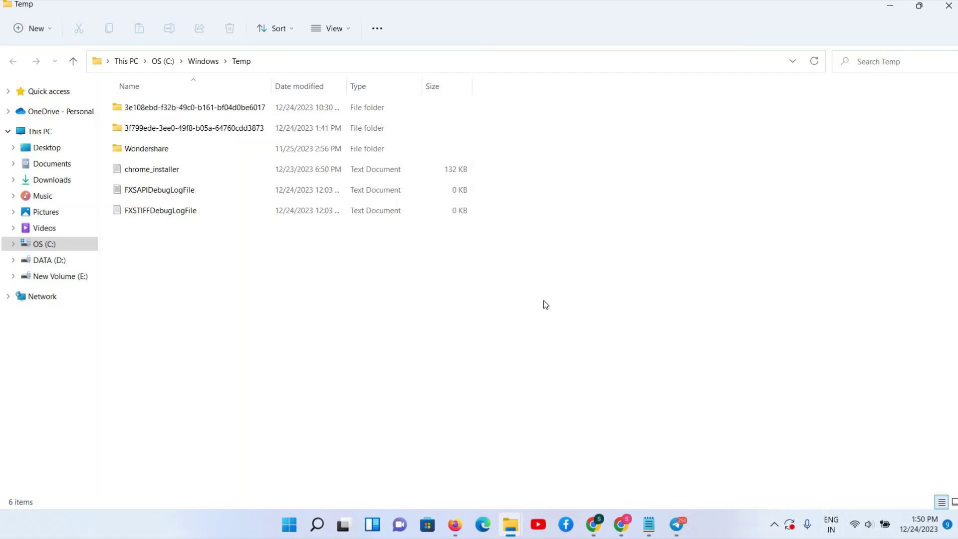
{"action": "key", "text": "ctrl+a"}
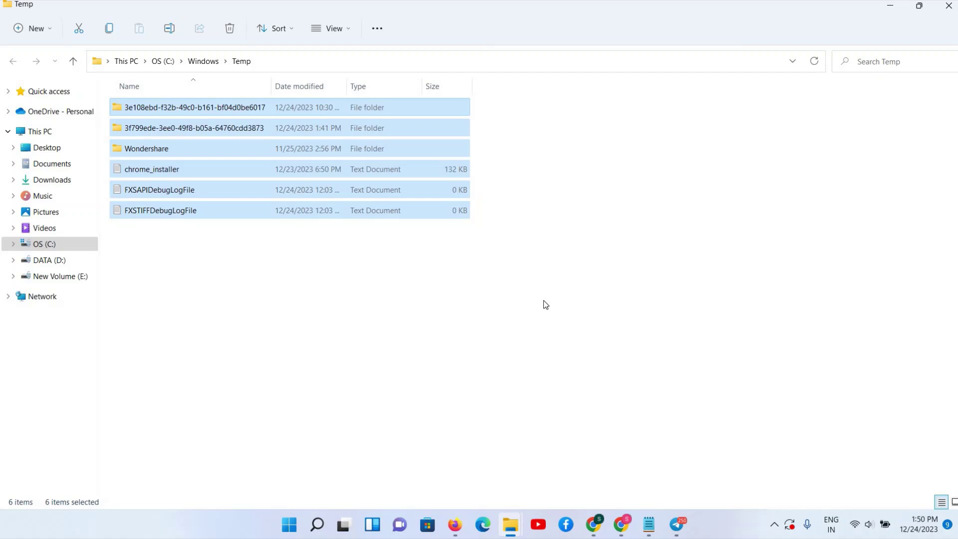
{"action": "key", "text": "shift+Delete"}
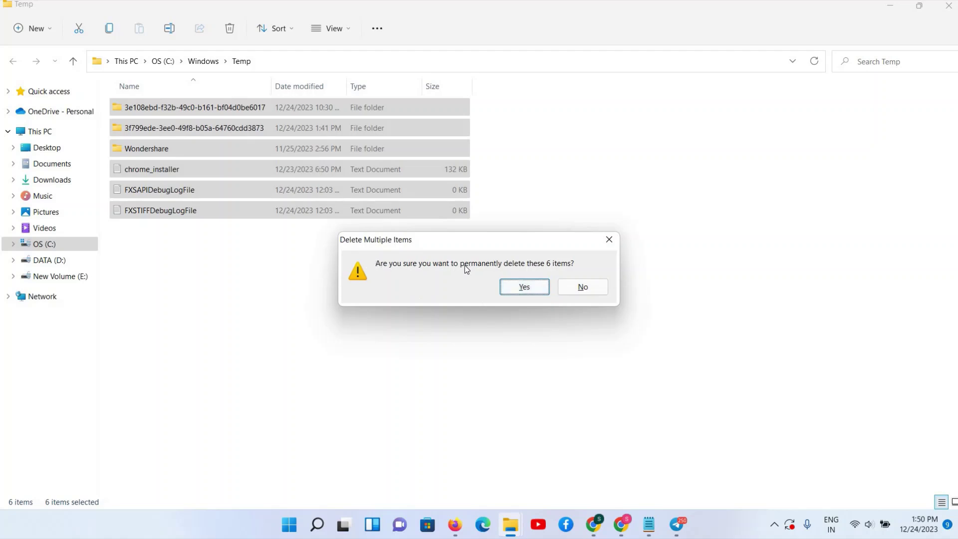
{"action": "left_click", "coordinate": [524, 287]}
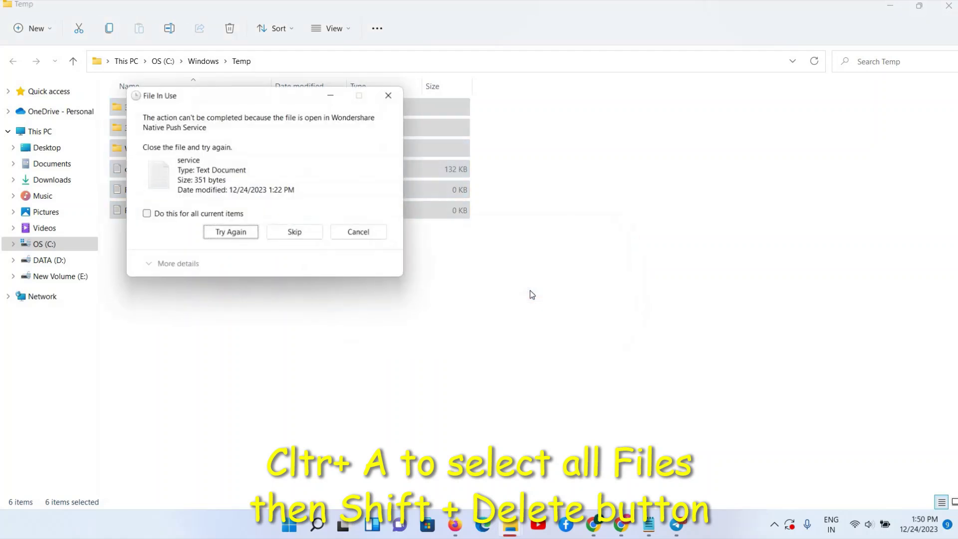
{"action": "left_click", "coordinate": [222, 242]}
{"action": "left_click", "coordinate": [292, 234]}
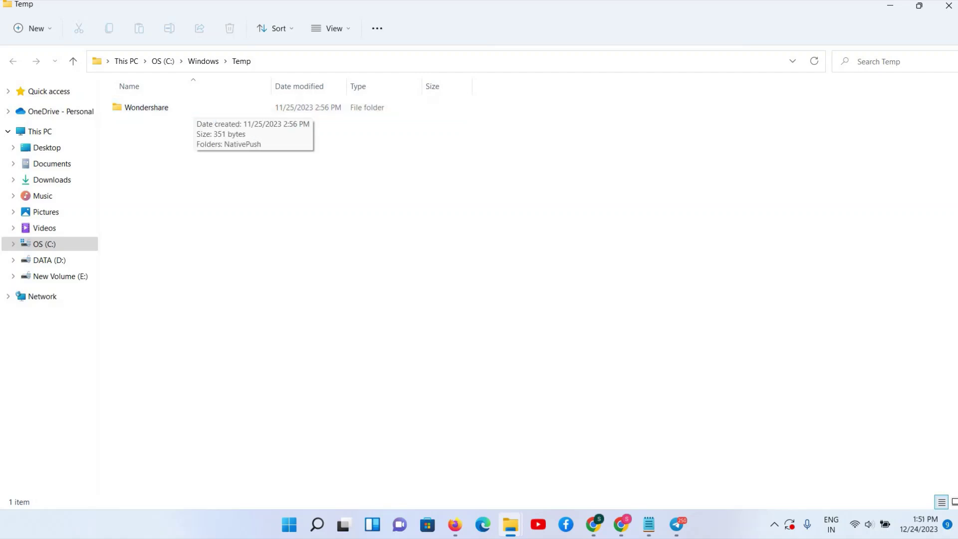
Close the Windows Temp folder window
{"action": "left_click", "coordinate": [947, 9]}
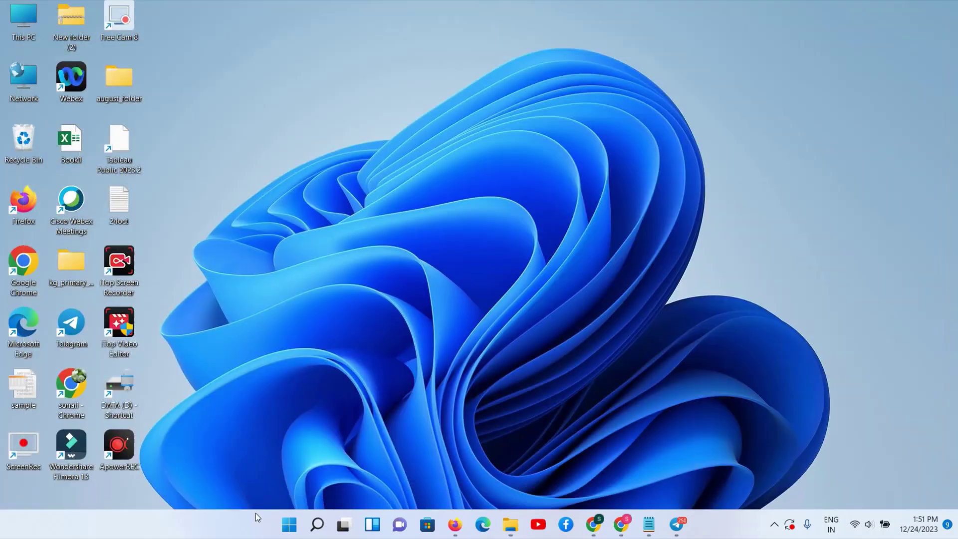
{"action": "left_click", "coordinate": [317, 524]}
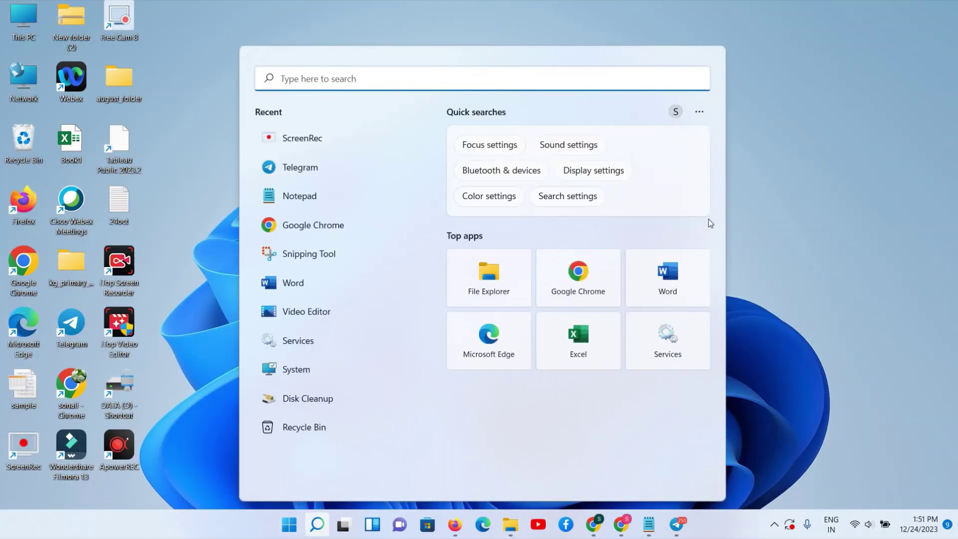
{"action": "left_click", "coordinate": [781, 167]}
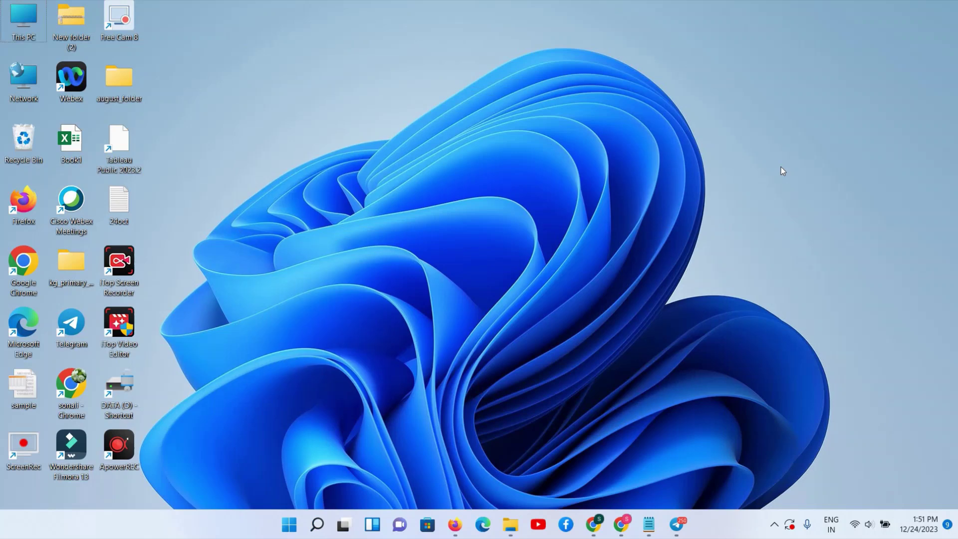
Run %temp% to open the user's AppData\Local\Temp folder
{"action": "key", "text": "super+r"}
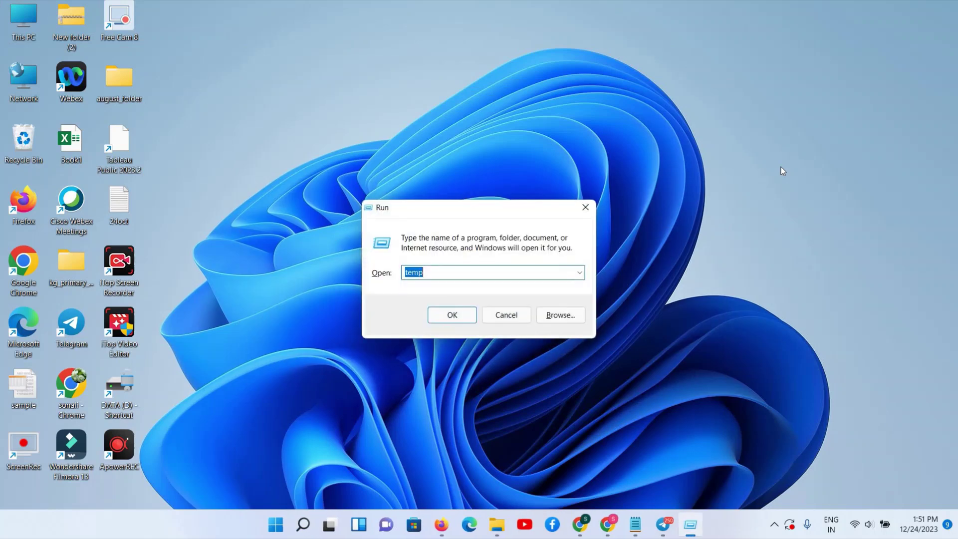
{"action": "key", "text": "Home"}
{"action": "type", "text": "%"}
{"action": "key", "text": "Right"}
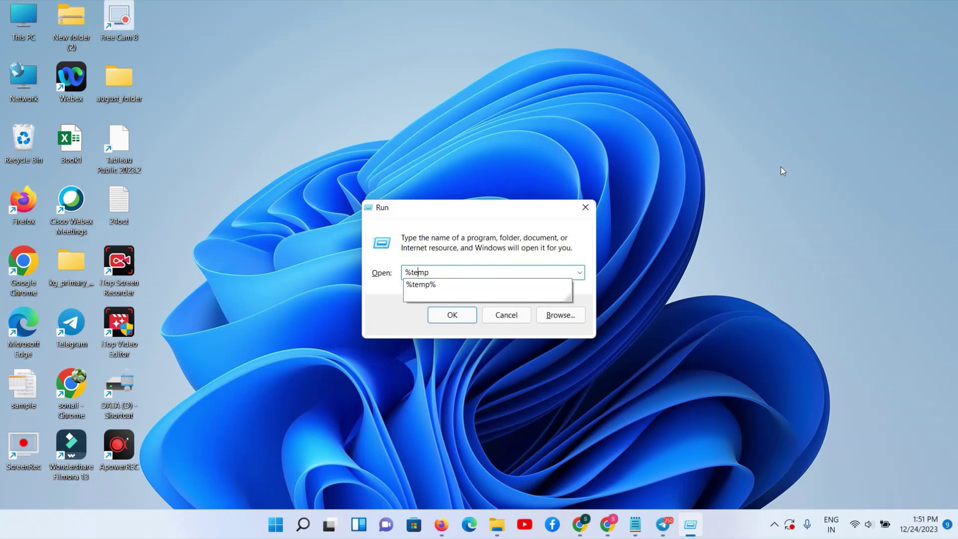
{"action": "left_click", "coordinate": [462, 286]}
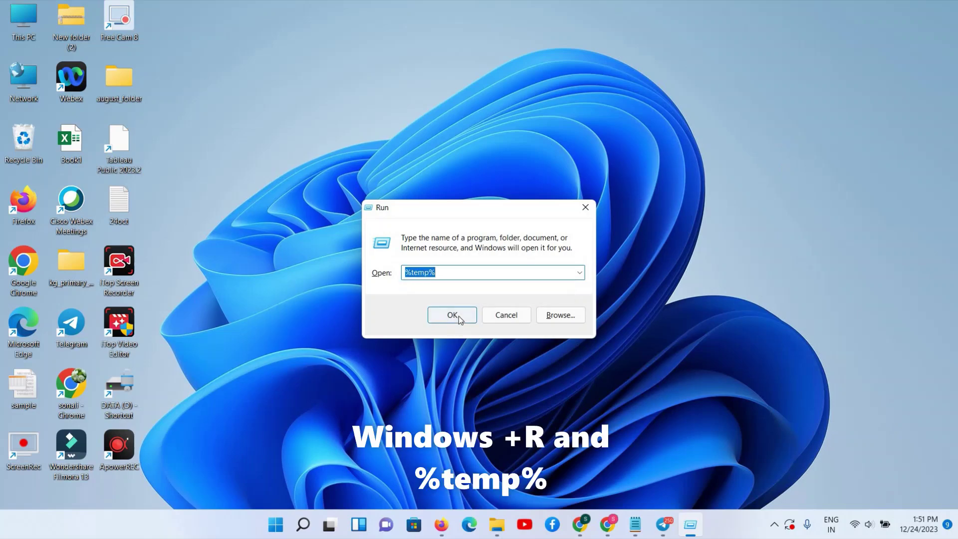
{"action": "left_click", "coordinate": [458, 315]}
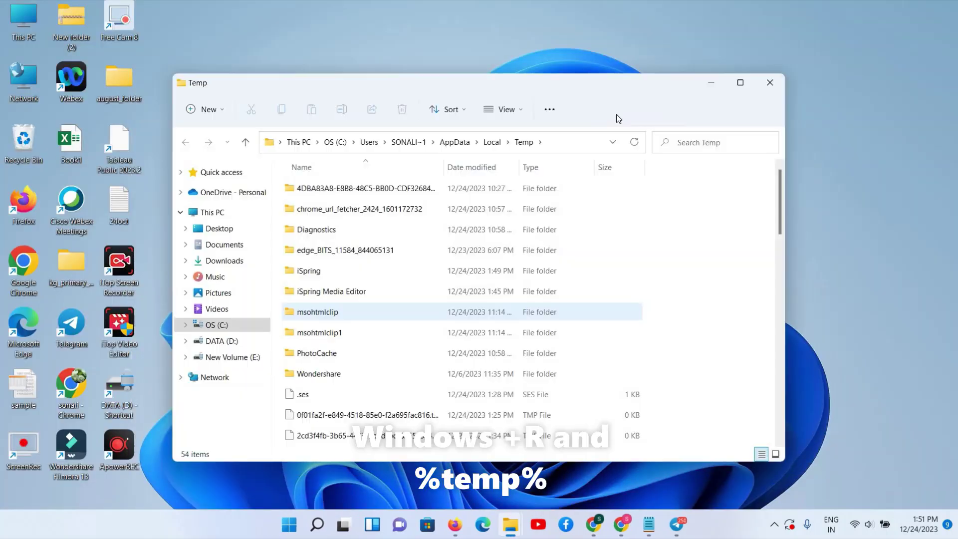
Maximize the user Temp window, select all 54 items and permanently delete them
{"action": "left_click", "coordinate": [740, 84]}
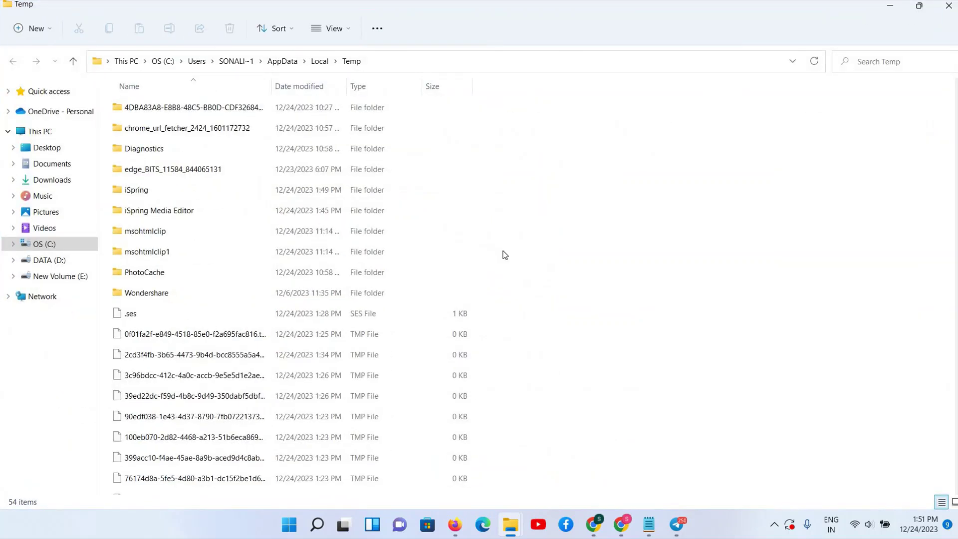
{"action": "key", "text": "ctrl+a"}
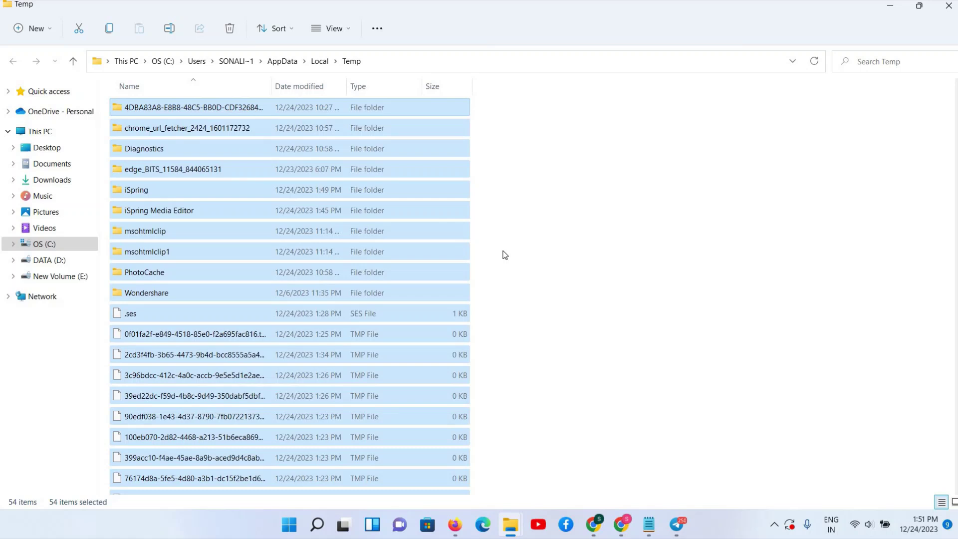
{"action": "key", "text": "shift+Delete"}
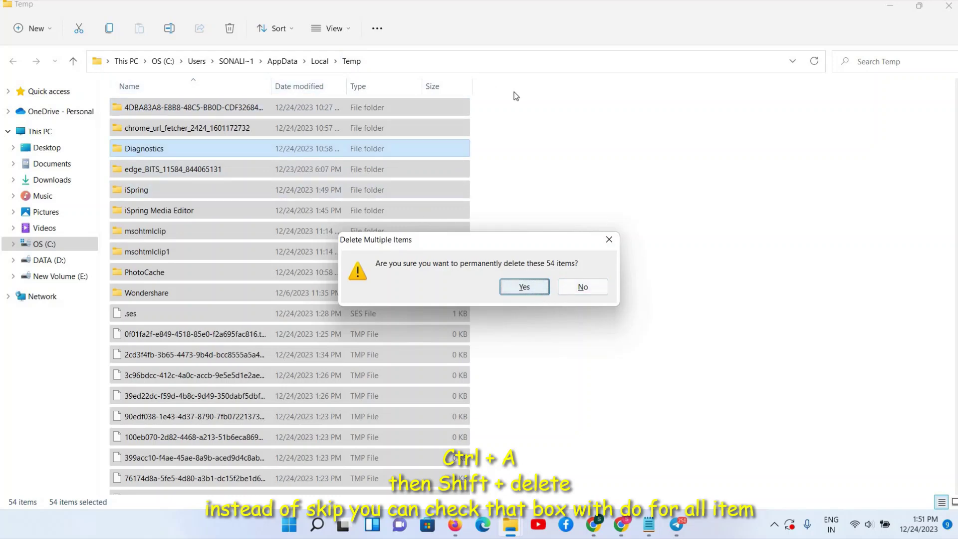
Confirm deleting the 54 items and skip every in-use file, applying Skip to all
{"action": "left_click", "coordinate": [518, 288]}
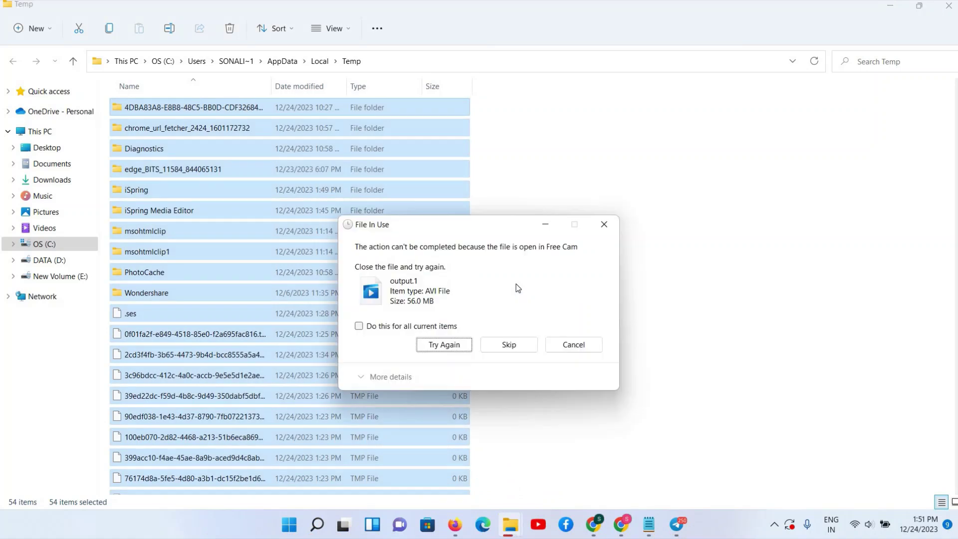
{"action": "left_click", "coordinate": [505, 349]}
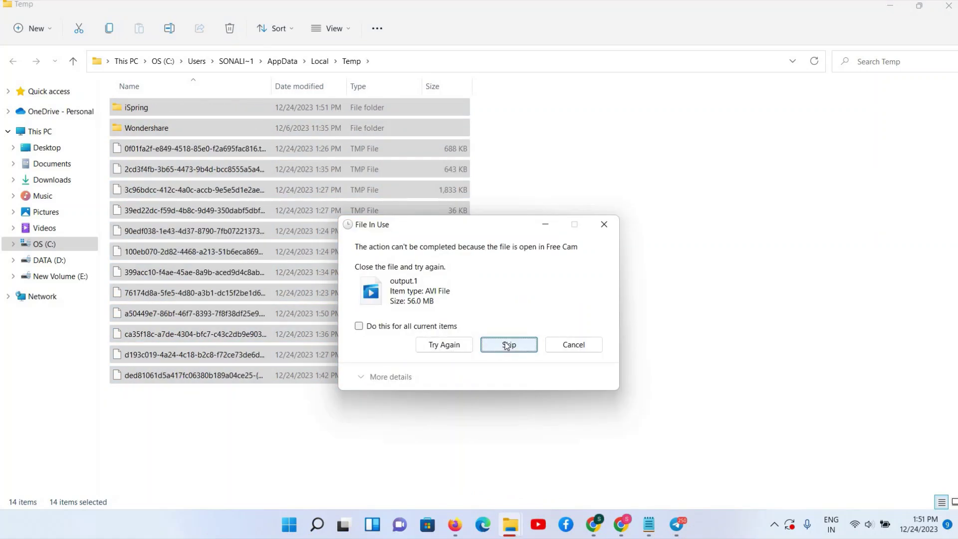
{"action": "left_click", "coordinate": [504, 350]}
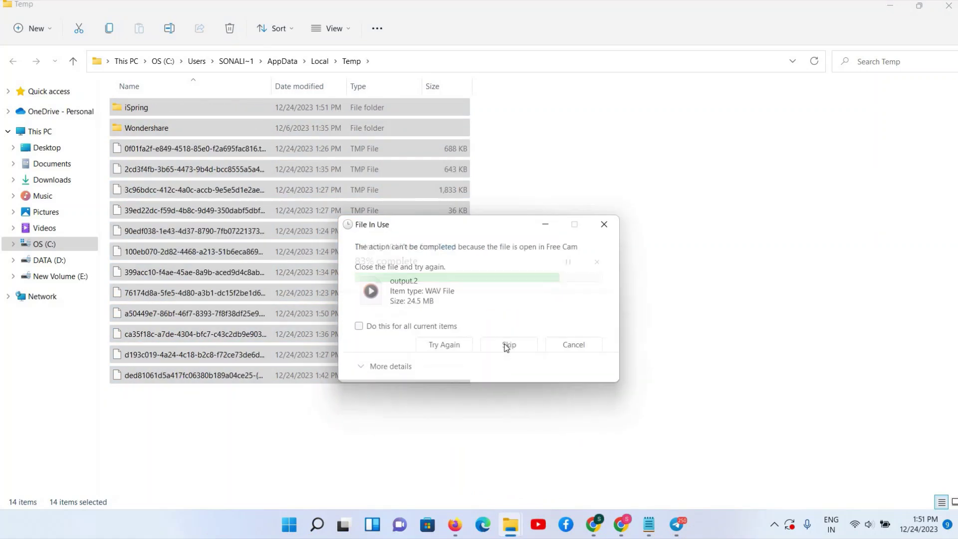
{"action": "left_click", "coordinate": [506, 349]}
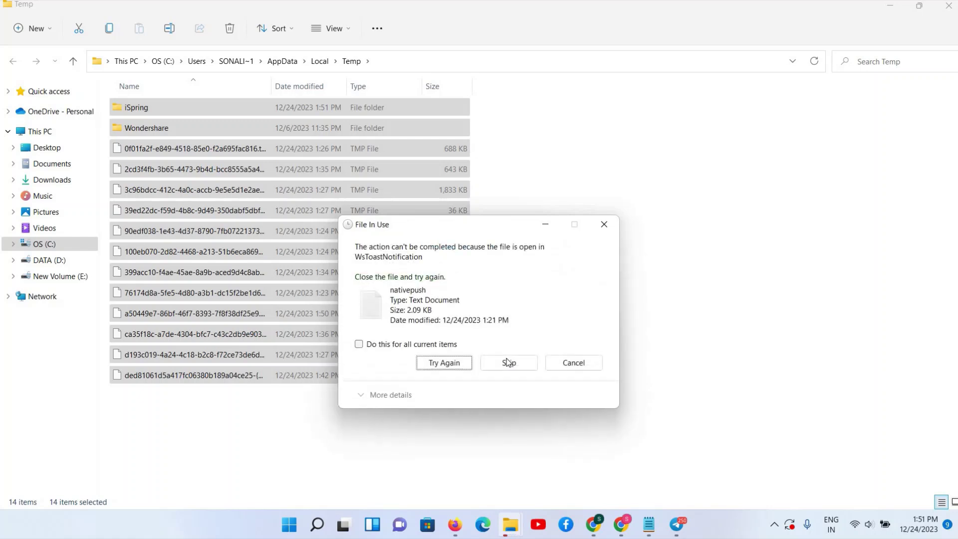
{"action": "left_click", "coordinate": [508, 353]}
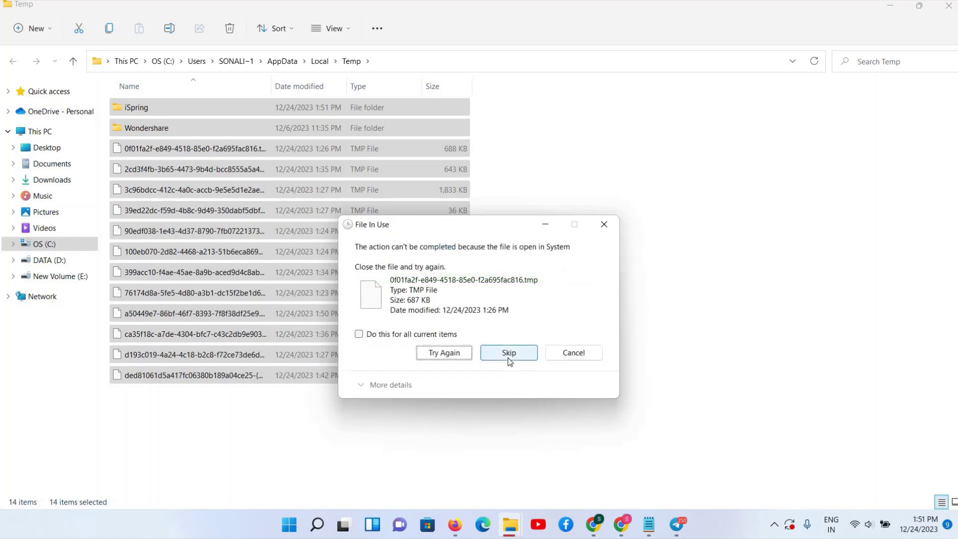
{"action": "left_click", "coordinate": [509, 353]}
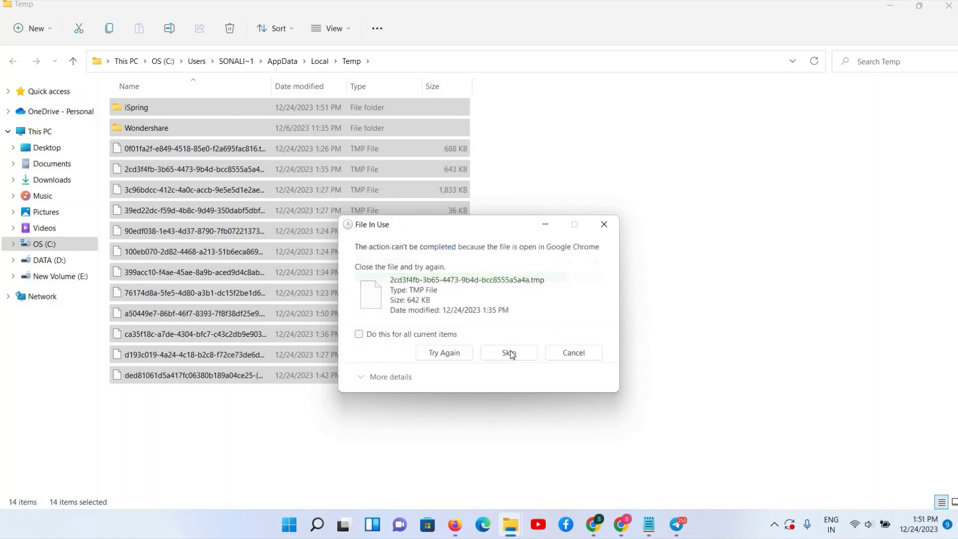
{"action": "left_click", "coordinate": [509, 352]}
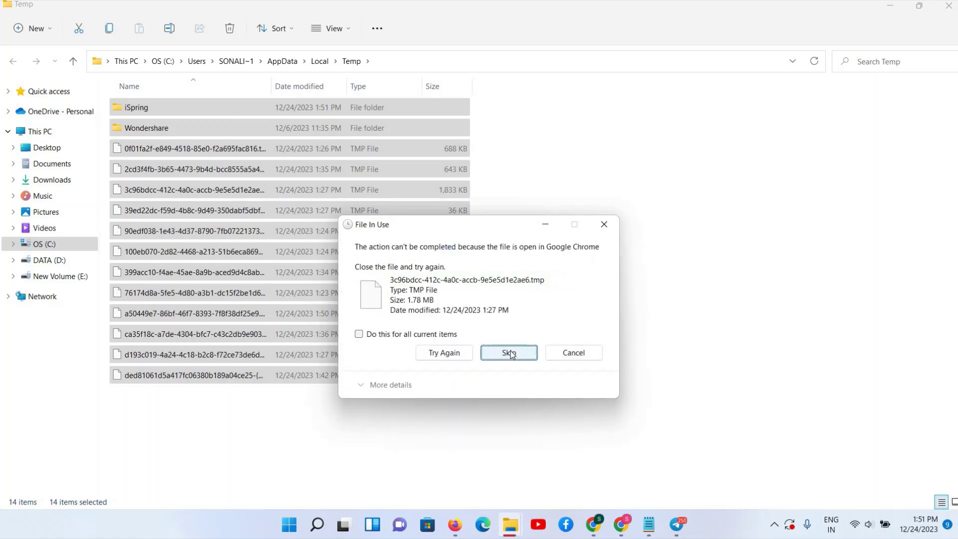
{"action": "left_click", "coordinate": [509, 353]}
{"action": "left_click", "coordinate": [509, 353]}
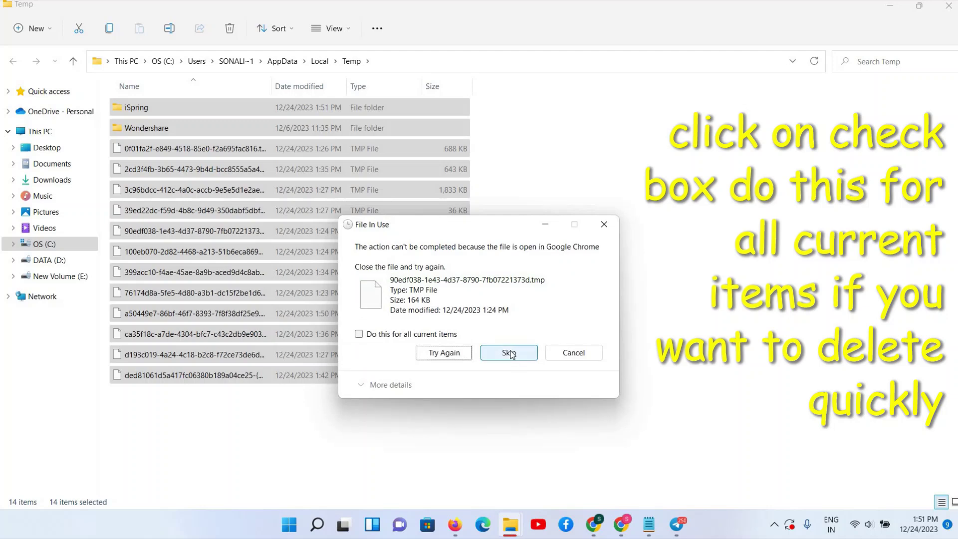
{"action": "left_click", "coordinate": [510, 353]}
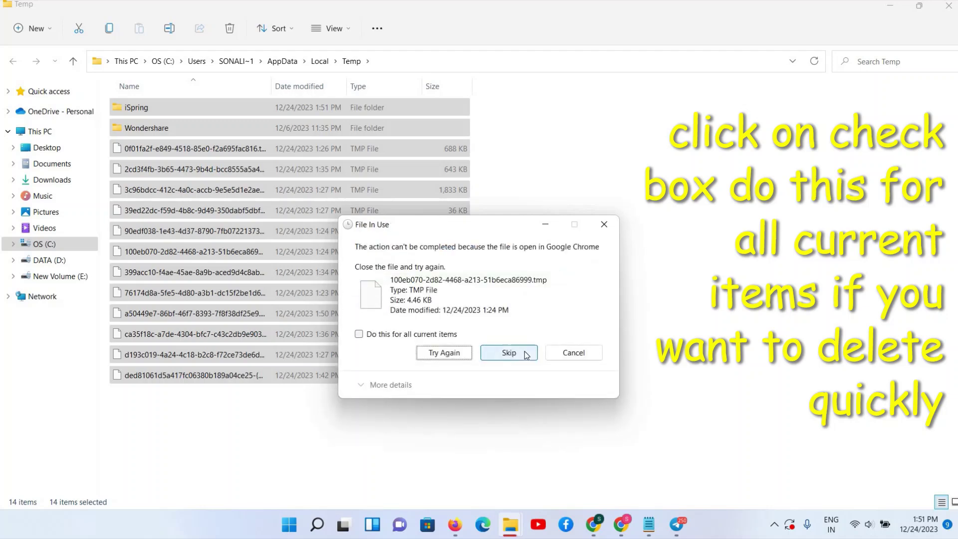
{"action": "left_click", "coordinate": [525, 353]}
{"action": "left_click", "coordinate": [521, 352]}
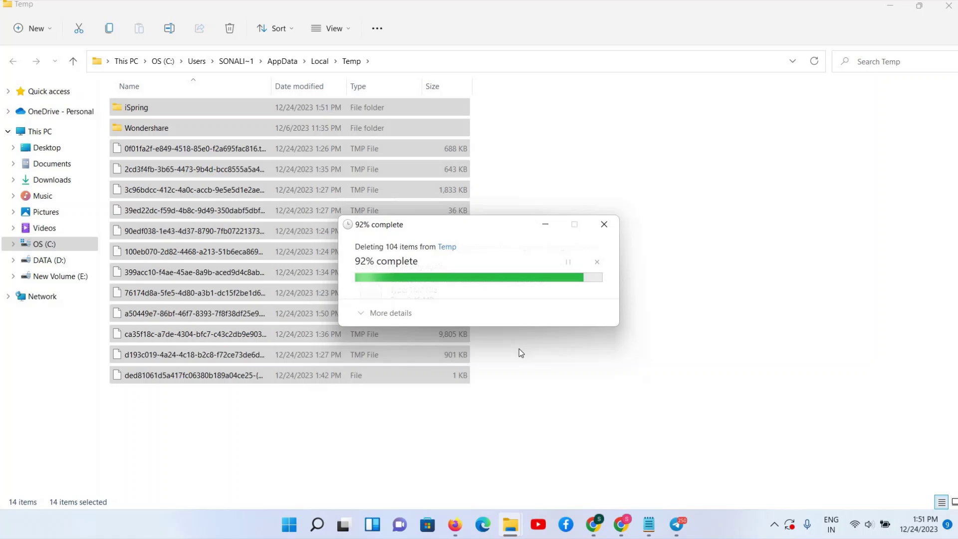
{"action": "left_click", "coordinate": [520, 352]}
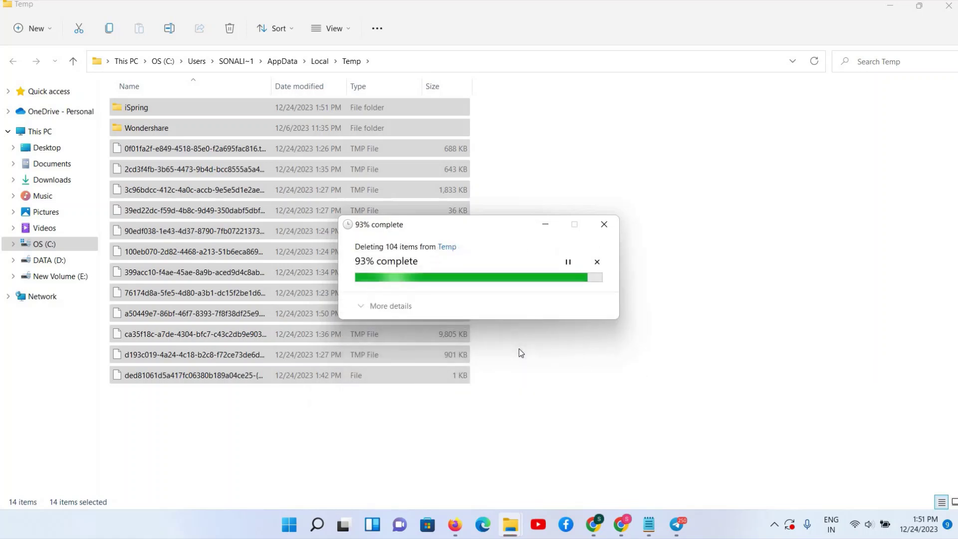
{"action": "left_click", "coordinate": [515, 353]}
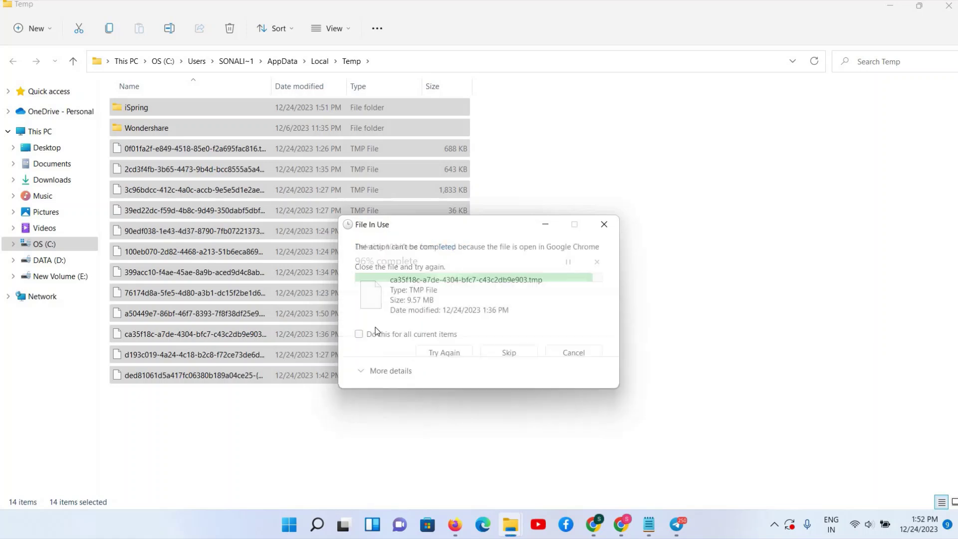
{"action": "left_click", "coordinate": [376, 333]}
{"action": "left_click", "coordinate": [508, 353]}
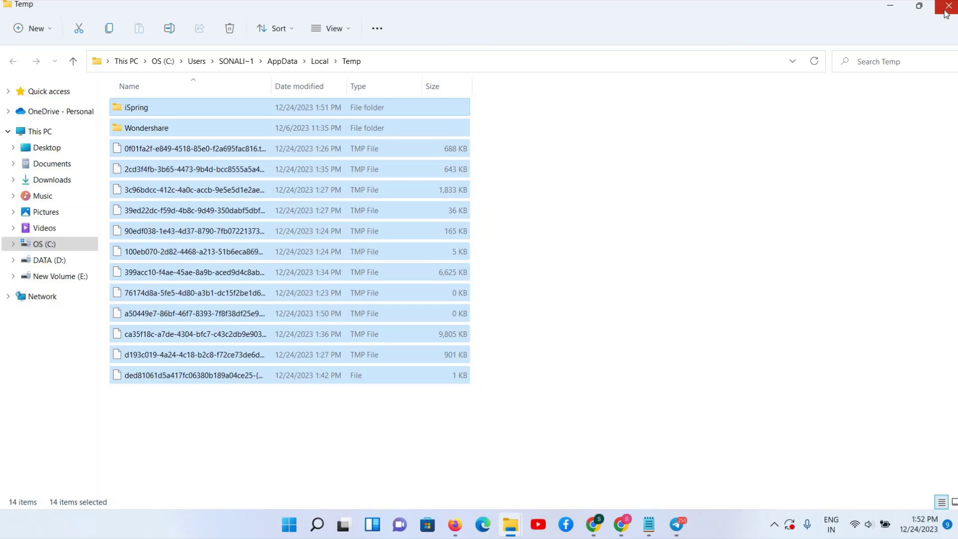
Close the user Temp folder window
{"action": "left_click", "coordinate": [946, 13]}
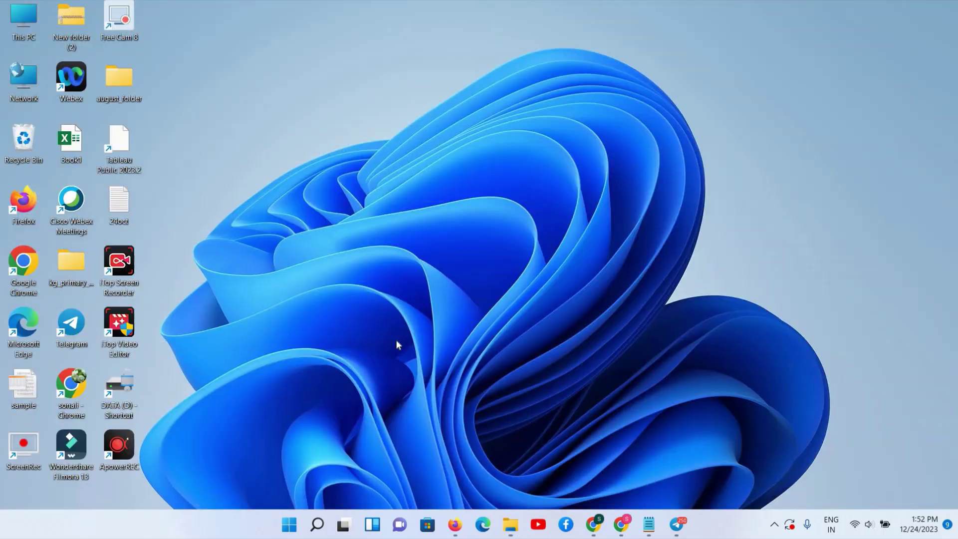
{"action": "left_click", "coordinate": [317, 524]}
{"action": "left_click", "coordinate": [768, 136]}
Run 'prefetch' from the Run dialog to reach the Prefetch folder
{"action": "key", "text": "super+r"}
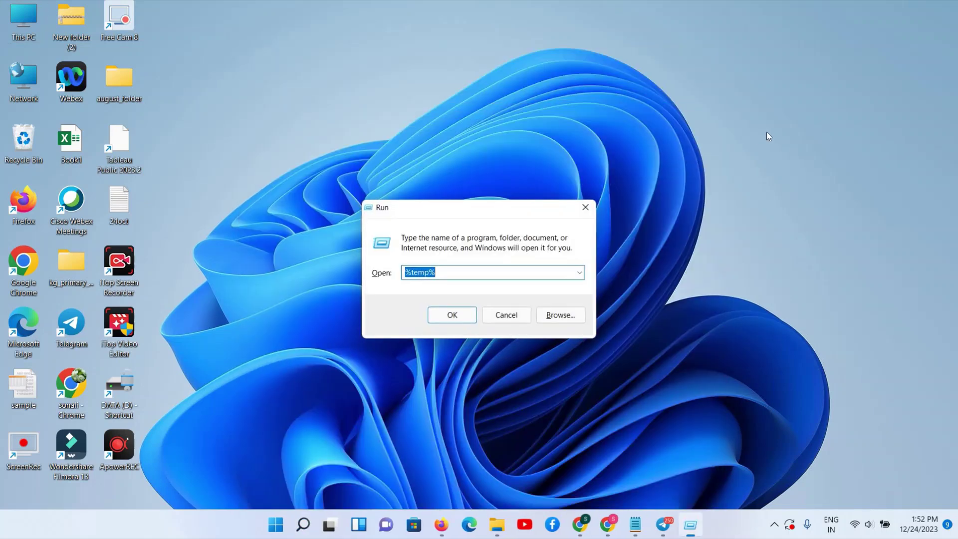
{"action": "key", "text": "BackSpace"}
{"action": "type", "text": "prefe"}
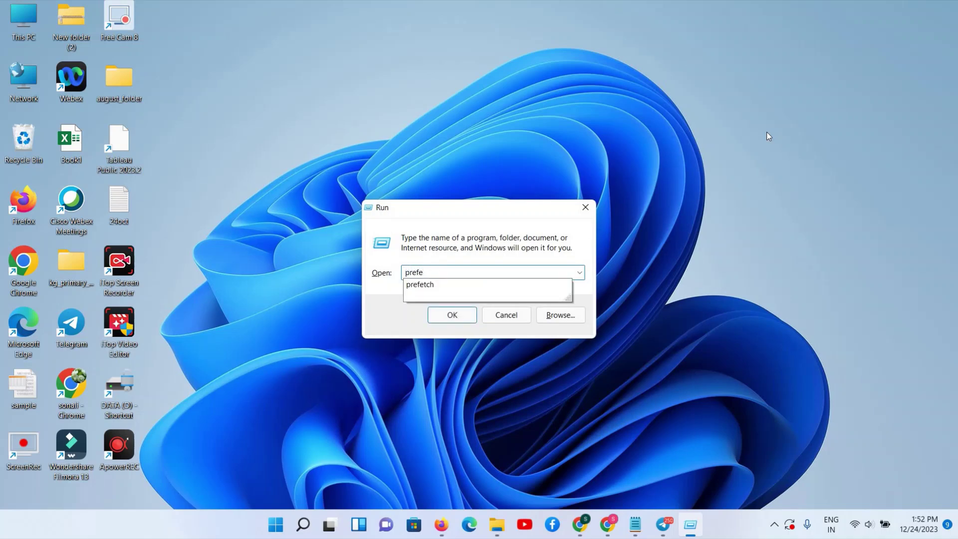
{"action": "key", "text": "Down"}
{"action": "key", "text": "Return"}
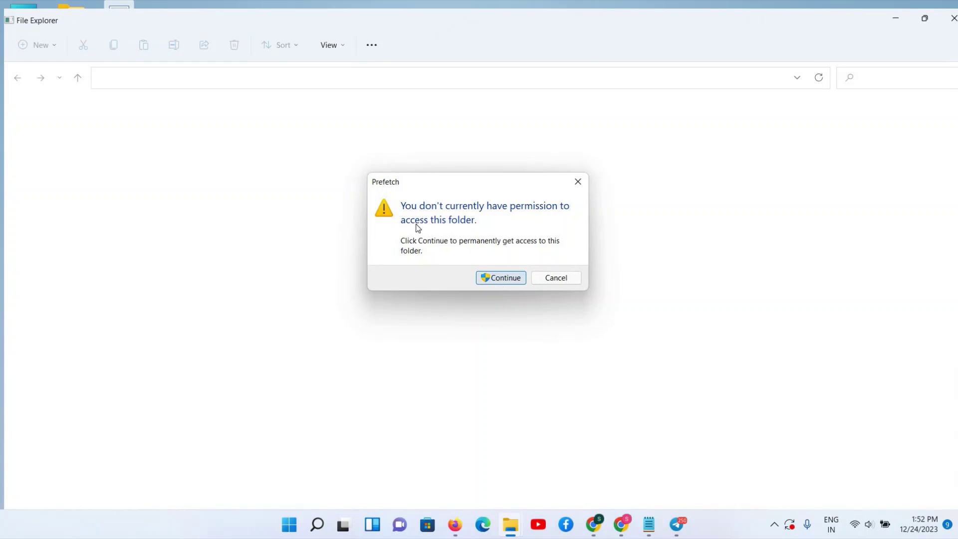
Grant access to Prefetch and permanently delete all 421 items in it
{"action": "left_click", "coordinate": [509, 276]}
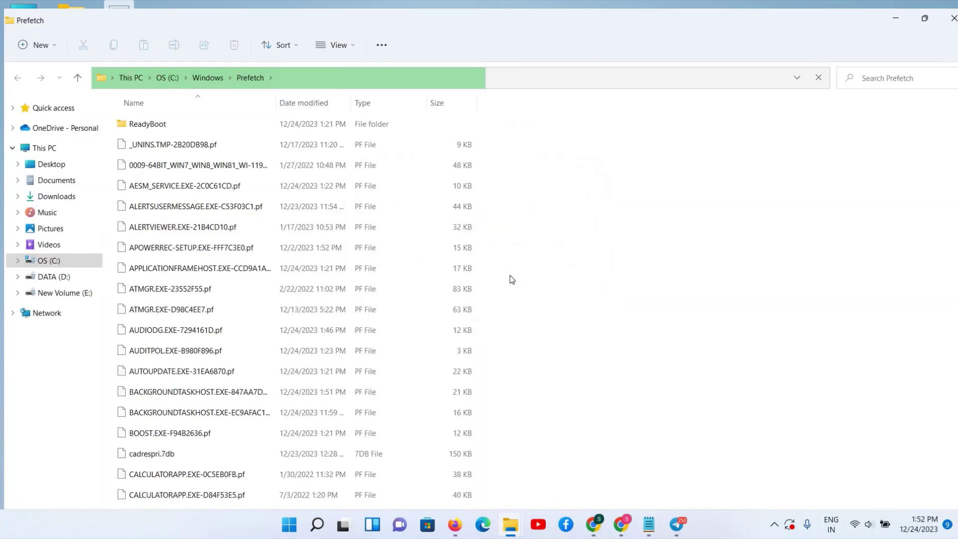
{"action": "scroll", "coordinate": [511, 278], "scroll_direction": "down", "scroll_amount": 3}
{"action": "scroll", "coordinate": [512, 279], "scroll_direction": "up", "scroll_amount": 3}
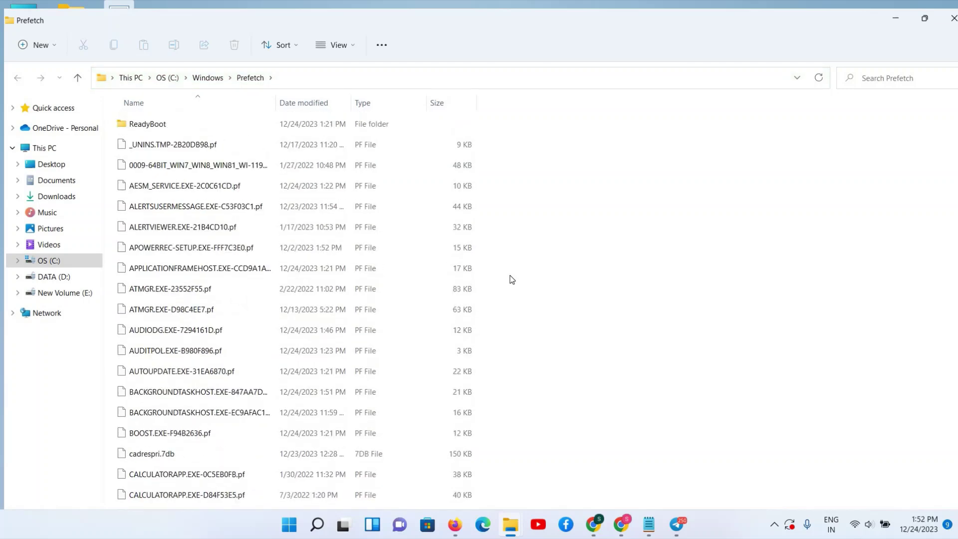
{"action": "key", "text": "ctrl+a"}
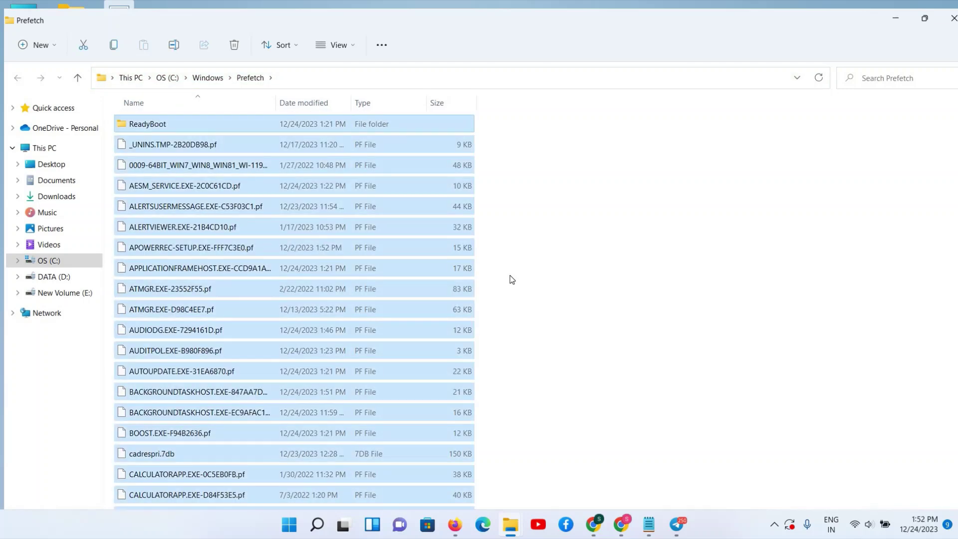
{"action": "key", "text": "shift+Delete"}
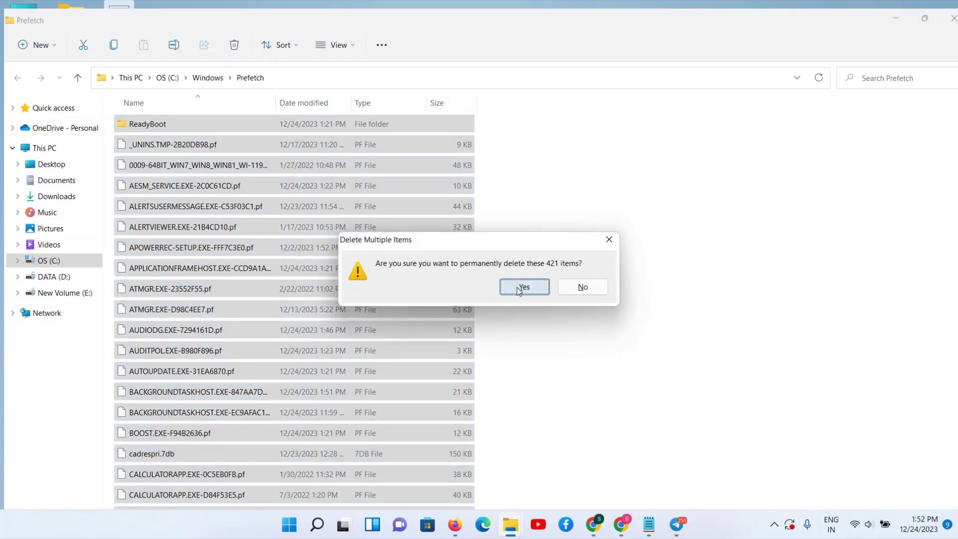
{"action": "left_click", "coordinate": [519, 288]}
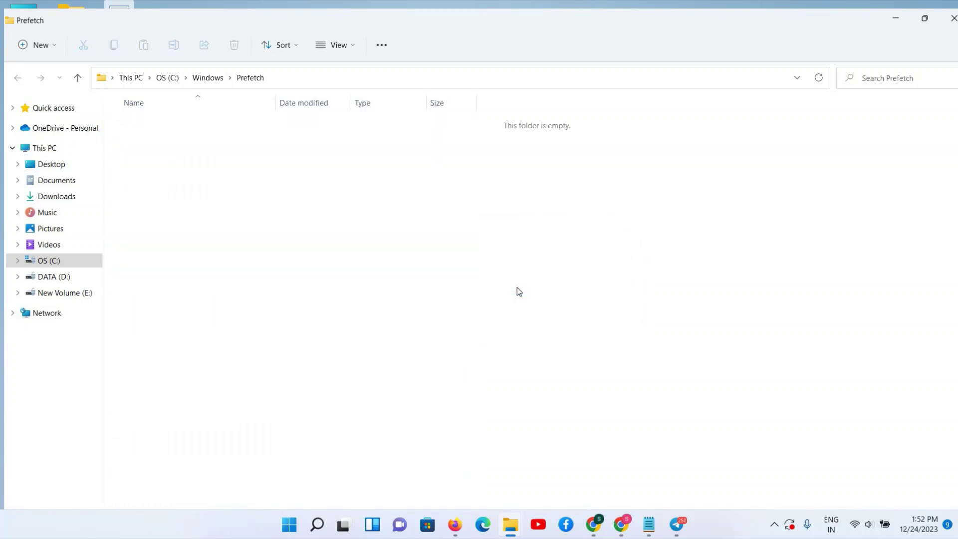
Highlight 'temp' and 'shift delete' on the first step of the Notepad checklist
{"action": "left_click", "coordinate": [650, 530]}
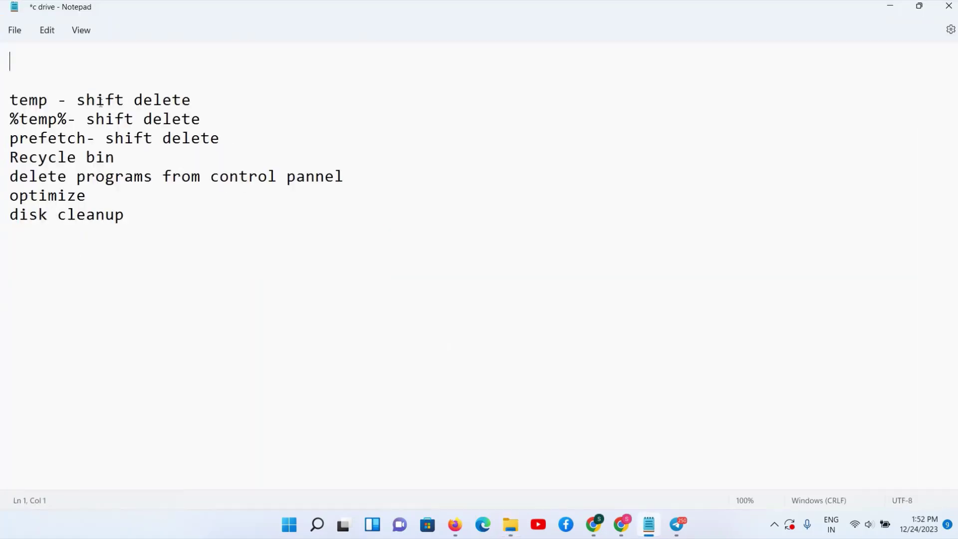
{"action": "left_click_drag", "start_coordinate": [10, 100], "coordinate": [51, 109]}
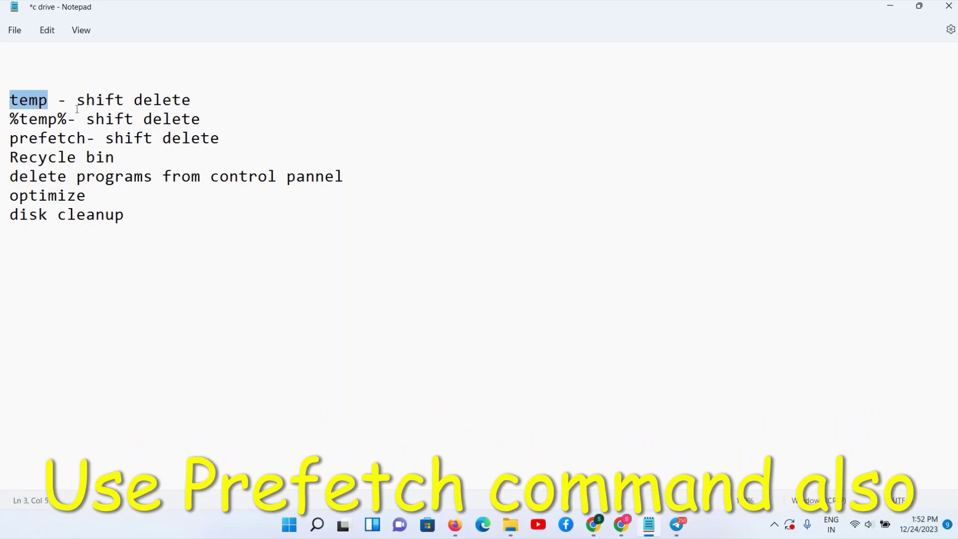
{"action": "key", "text": "Right"}
{"action": "left_click_drag", "start_coordinate": [77, 100], "coordinate": [191, 102]}
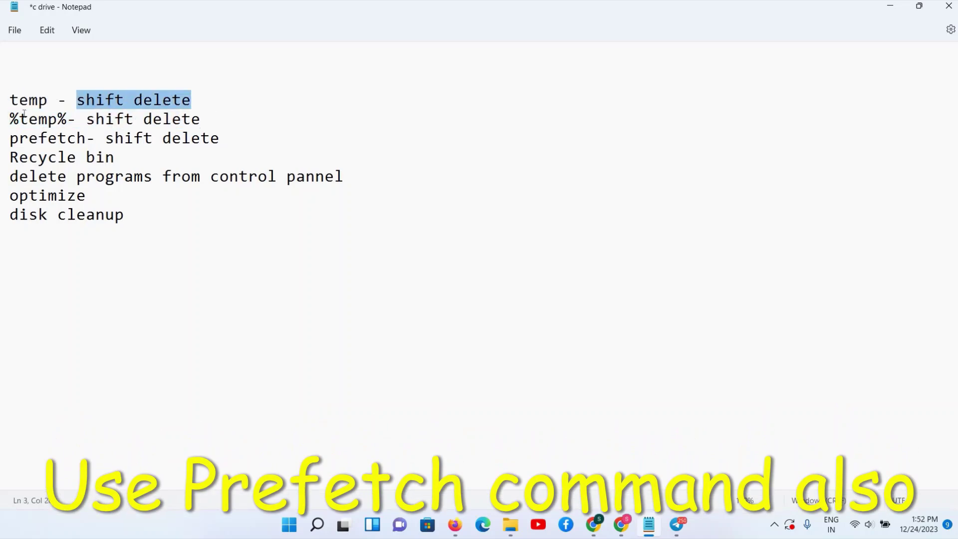
Highlight the %temp% and prefetch checklist steps, then minimize Notepad and the Prefetch window
{"action": "left_click_drag", "start_coordinate": [10, 119], "coordinate": [76, 119]}
{"action": "left_click_drag", "start_coordinate": [13, 129], "coordinate": [85, 139]}
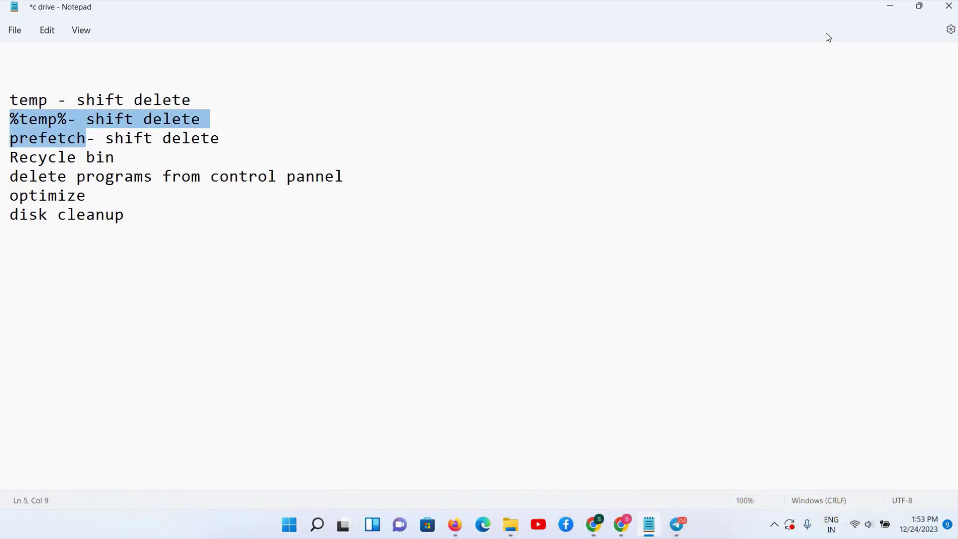
{"action": "left_click", "coordinate": [886, 10]}
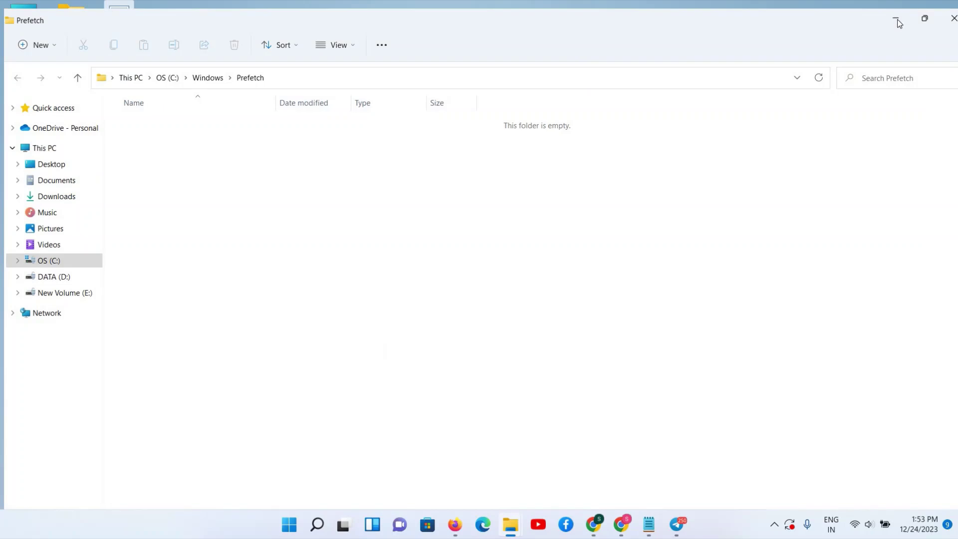
{"action": "left_click", "coordinate": [894, 20]}
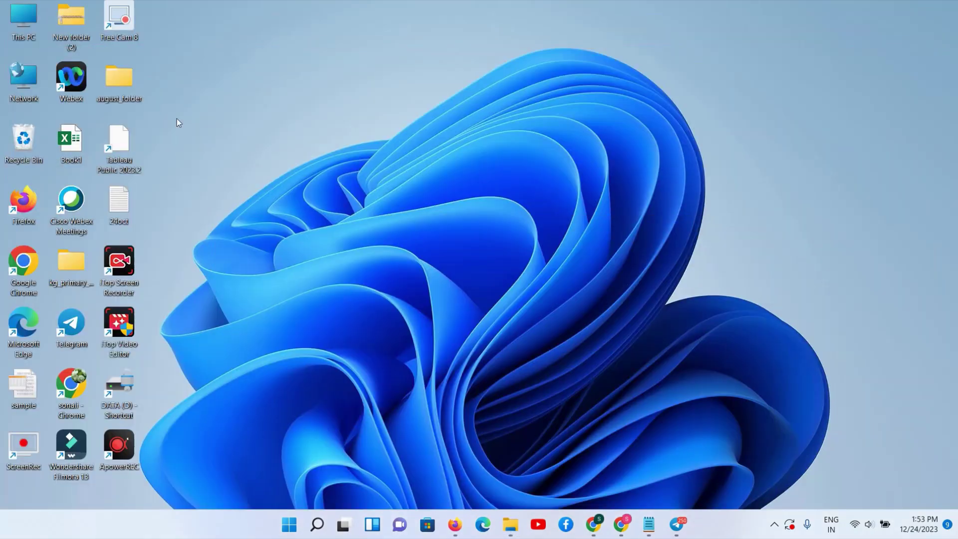
{"action": "double_click", "coordinate": [23, 139]}
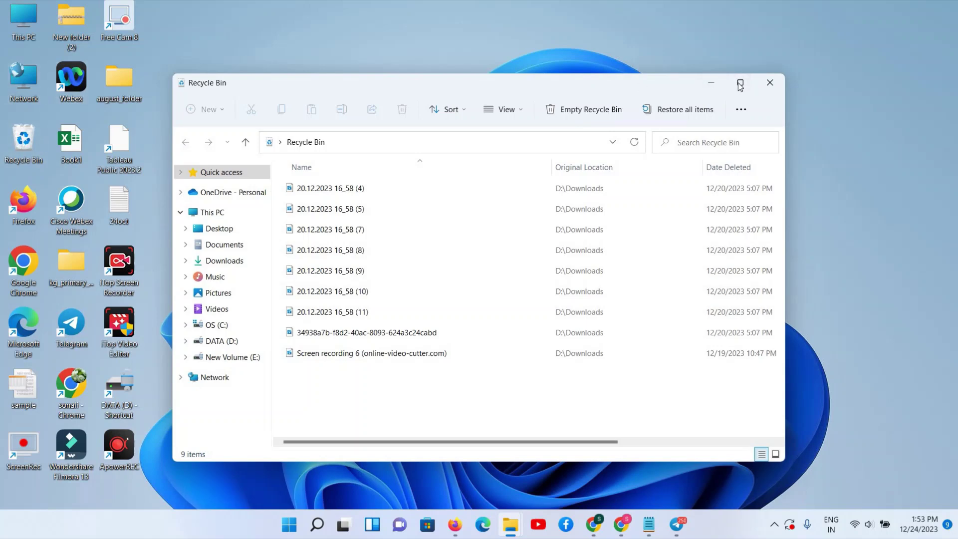
{"action": "left_click", "coordinate": [741, 83]}
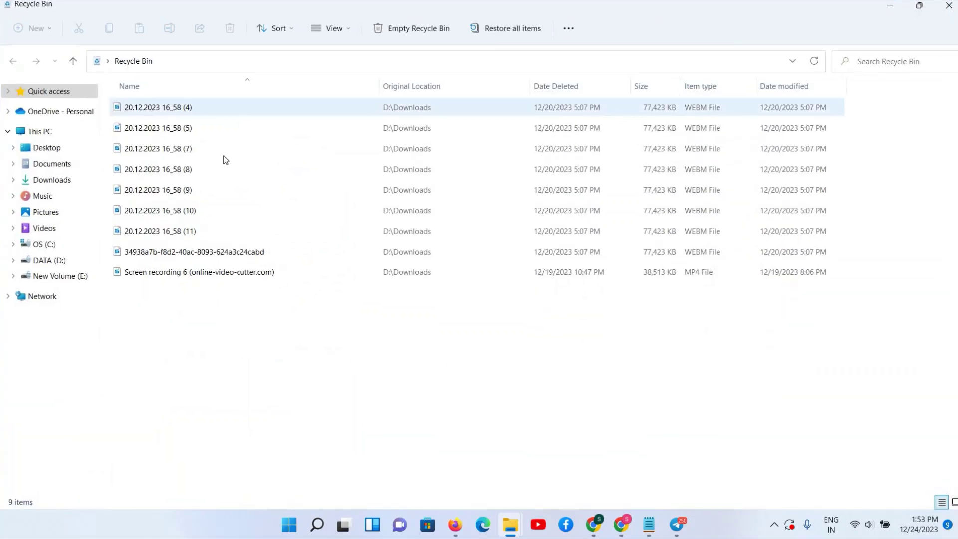
{"action": "mouse_move", "coordinate": [510, 527]}
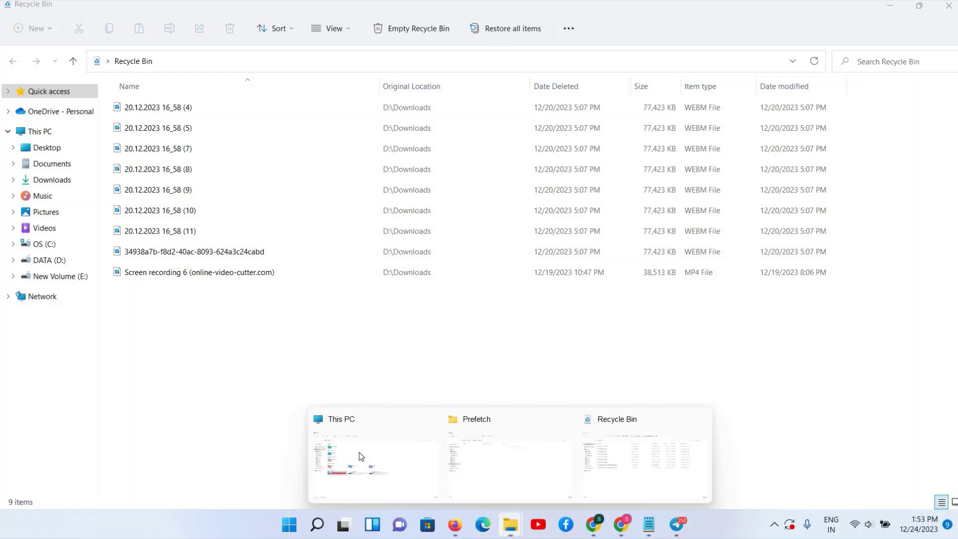
{"action": "left_click", "coordinate": [362, 456]}
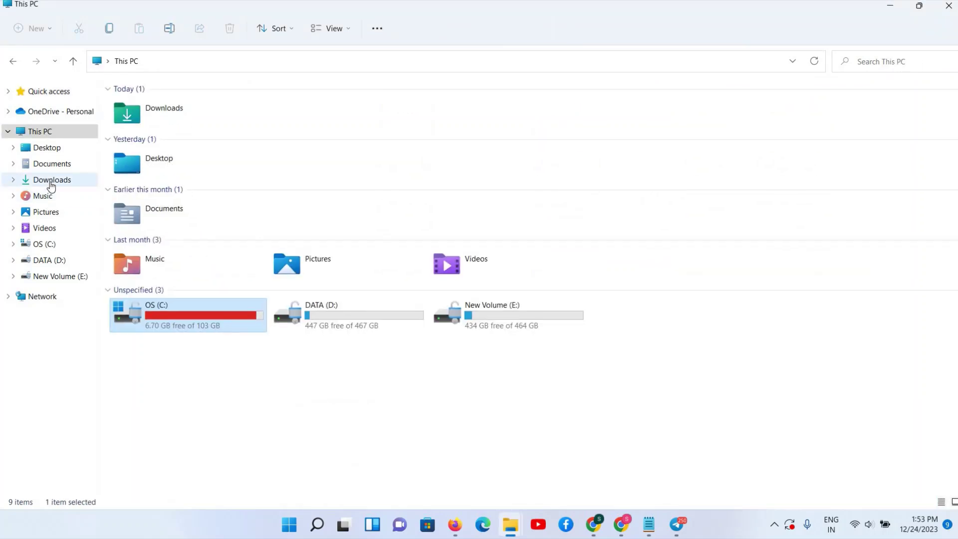
{"action": "left_click", "coordinate": [50, 181]}
{"action": "right_click", "coordinate": [151, 170]}
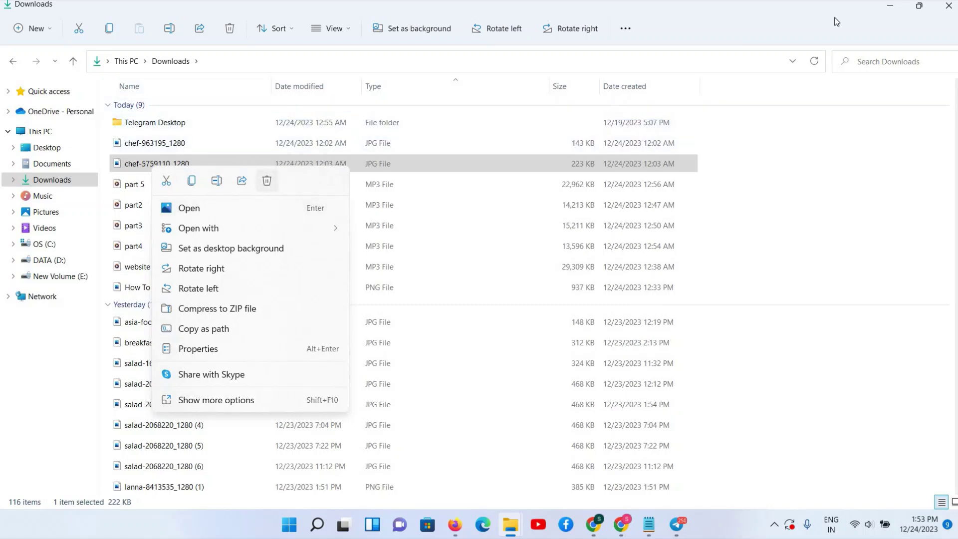
{"action": "left_click", "coordinate": [890, 12]}
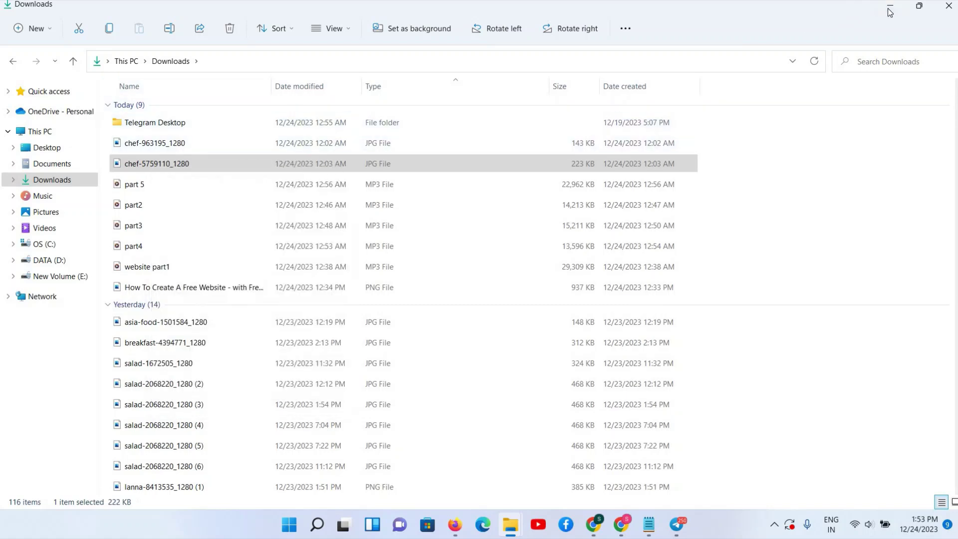
{"action": "left_click", "coordinate": [889, 12]}
{"action": "left_click", "coordinate": [889, 11]}
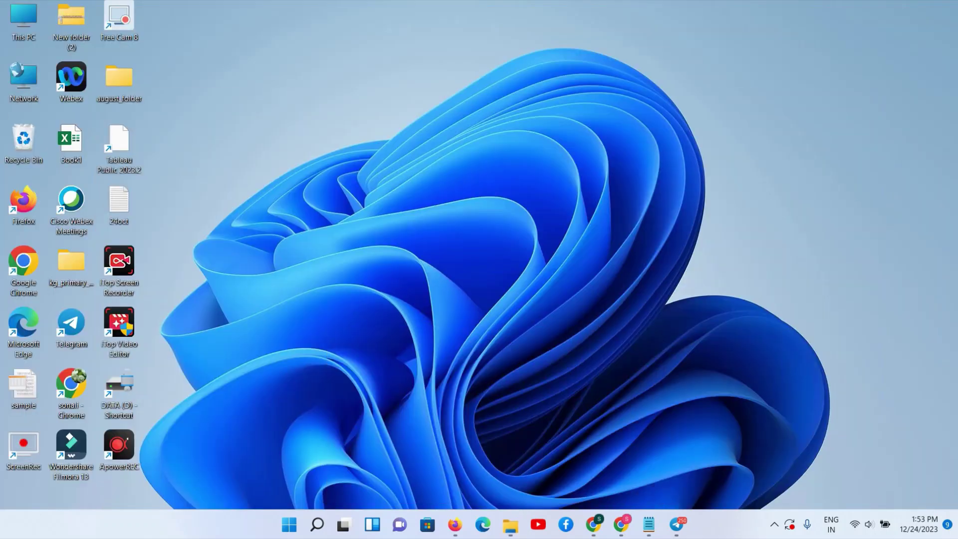
Empty all 9 items from the Recycle Bin and close its window
{"action": "double_click", "coordinate": [23, 144]}
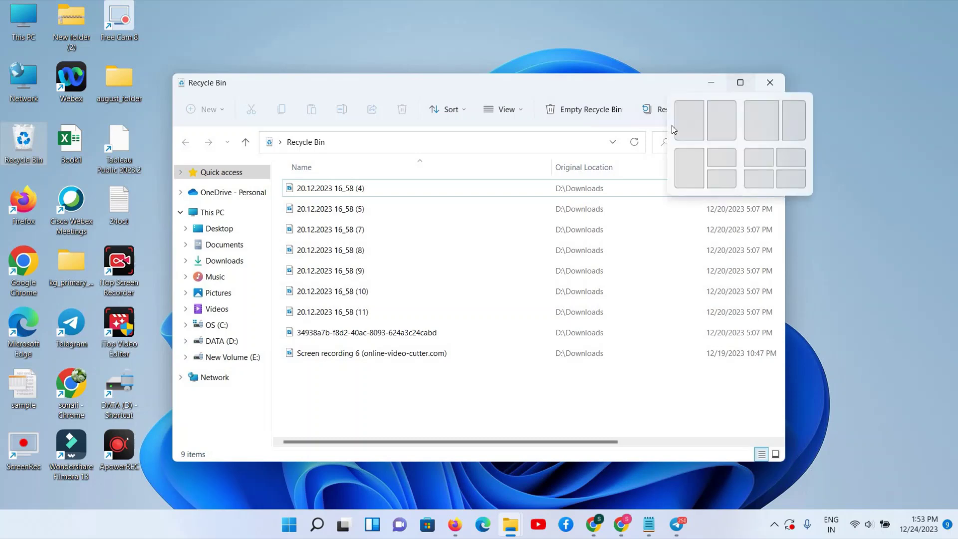
{"action": "left_click", "coordinate": [740, 83]}
{"action": "key", "text": "ctrl+a"}
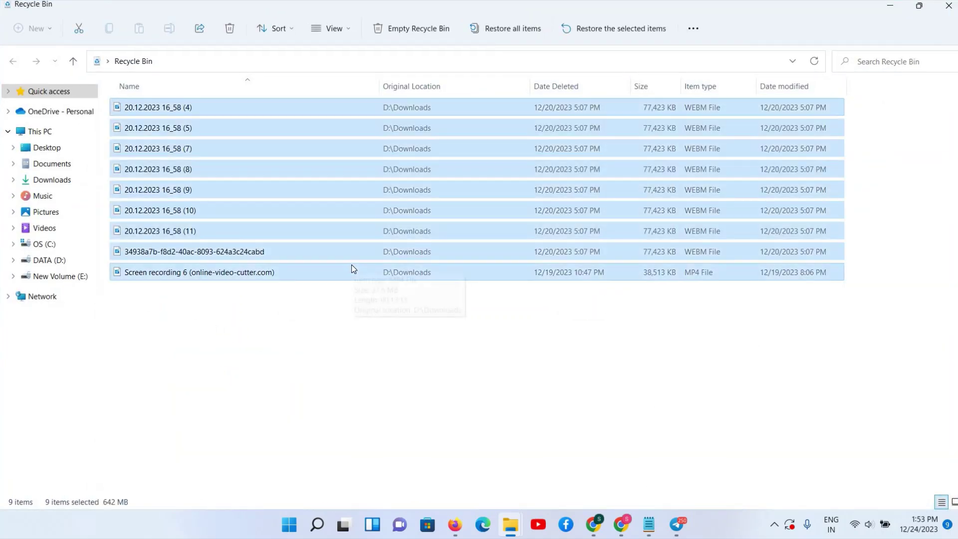
{"action": "left_click", "coordinate": [413, 30]}
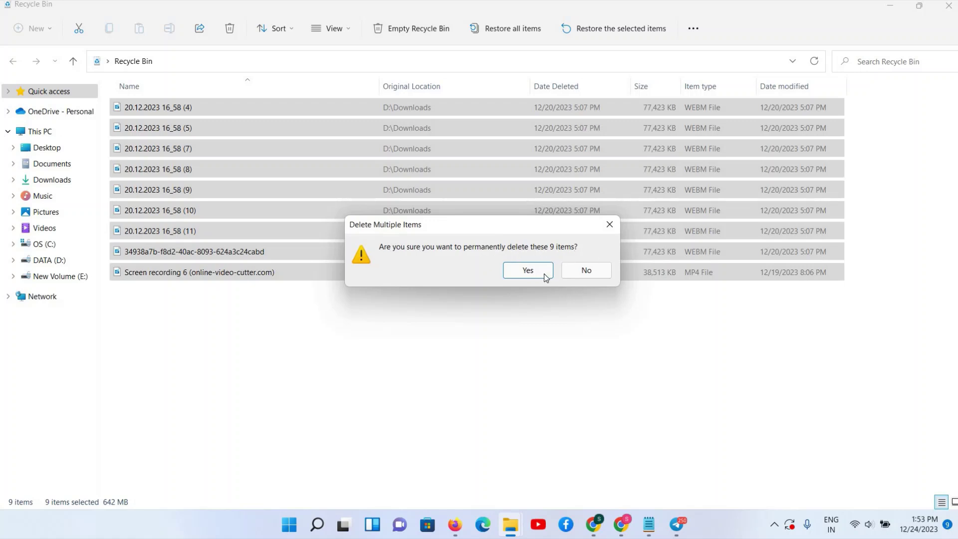
{"action": "left_click", "coordinate": [528, 270]}
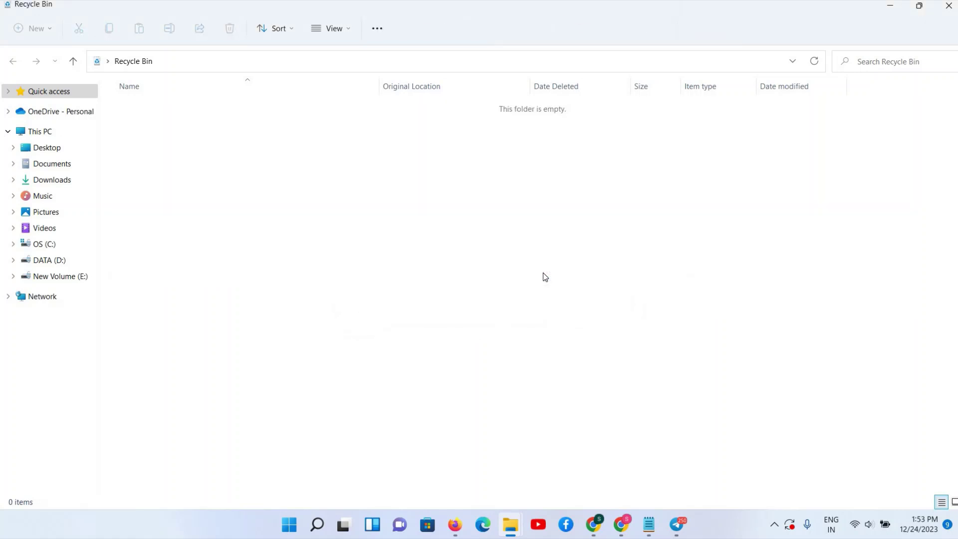
{"action": "left_click", "coordinate": [948, 6]}
Mark the delete-programs line in the Notepad checklist and minimize it
{"action": "left_click", "coordinate": [648, 524]}
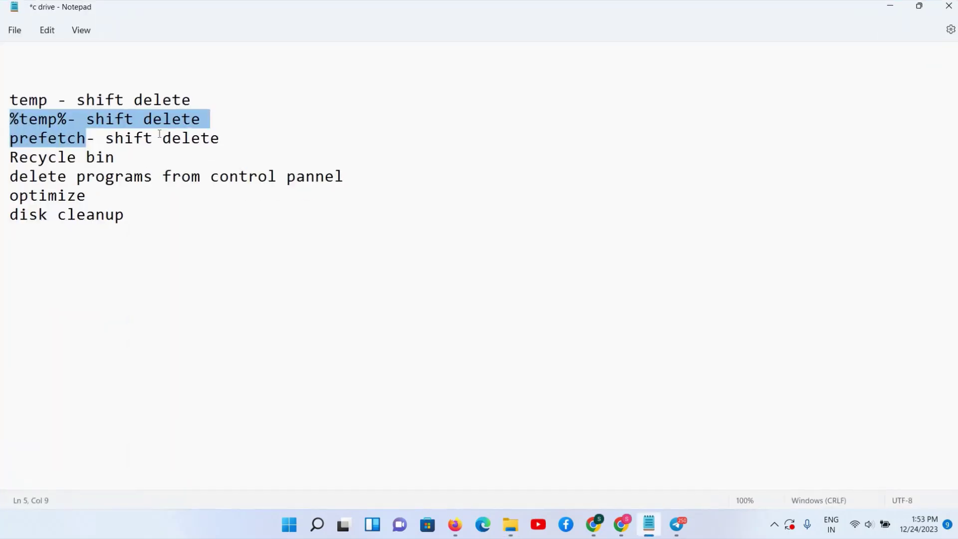
{"action": "triple_click", "coordinate": [90, 179]}
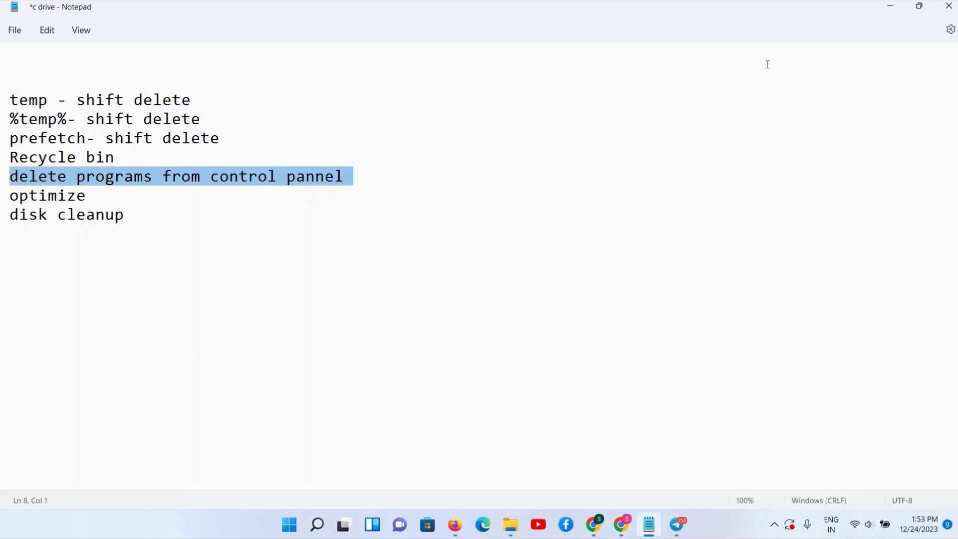
{"action": "left_click", "coordinate": [891, 7]}
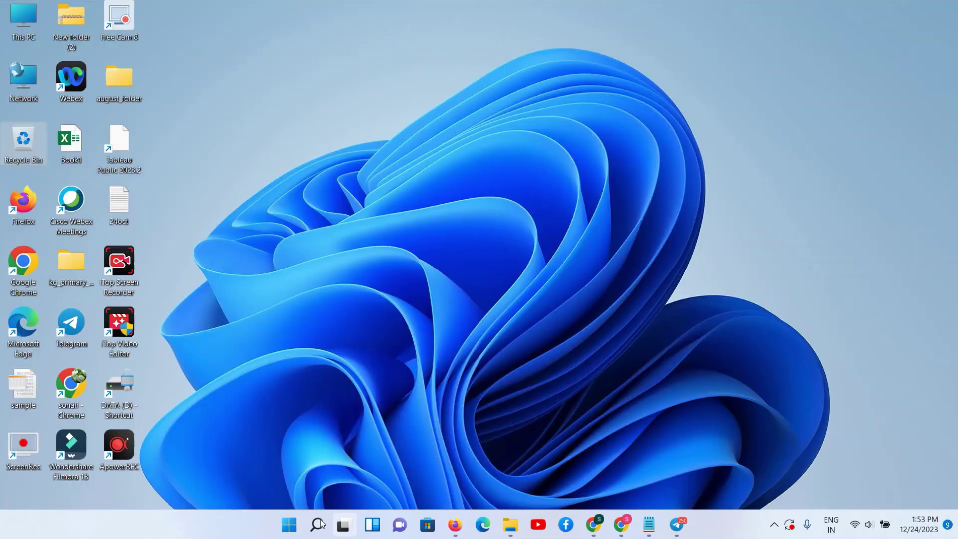
Open Control Panel from Windows search and maximize it
{"action": "left_click", "coordinate": [317, 524]}
{"action": "type", "text": "con"}
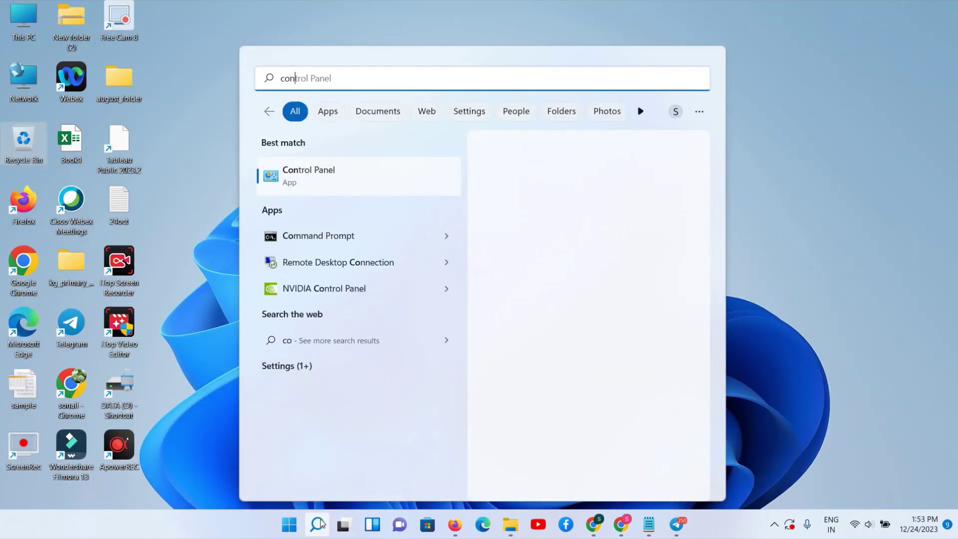
{"action": "type", "text": "r"}
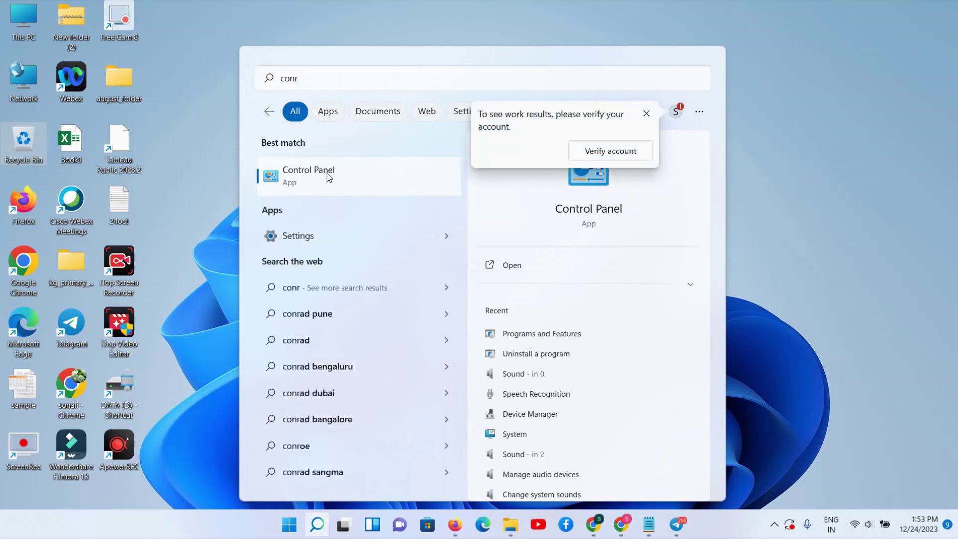
{"action": "left_click", "coordinate": [329, 175]}
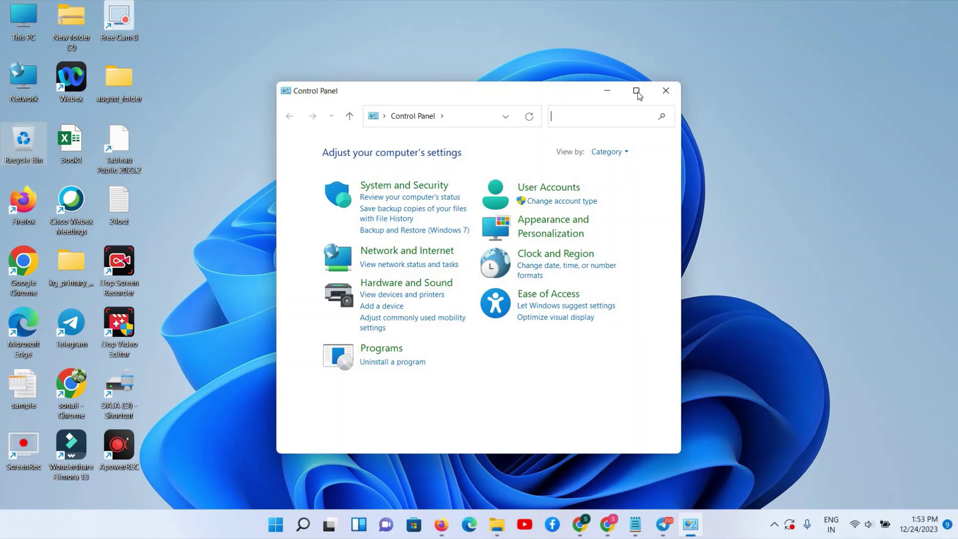
{"action": "double_click", "coordinate": [529, 88]}
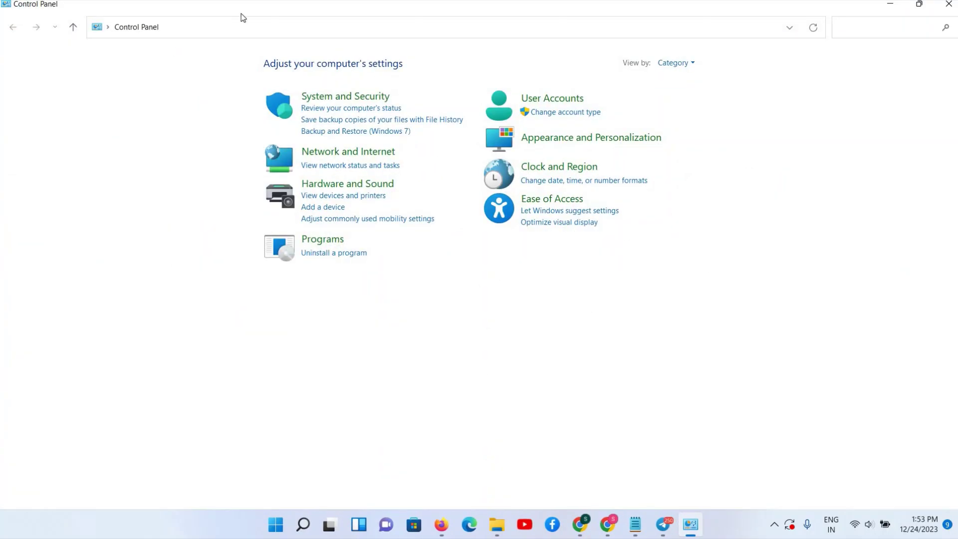
Switch Control Panel to large icons view, then back to category view
{"action": "left_click", "coordinate": [682, 64]}
{"action": "left_click", "coordinate": [681, 82]}
{"action": "left_click", "coordinate": [674, 70]}
{"action": "left_click", "coordinate": [686, 96]}
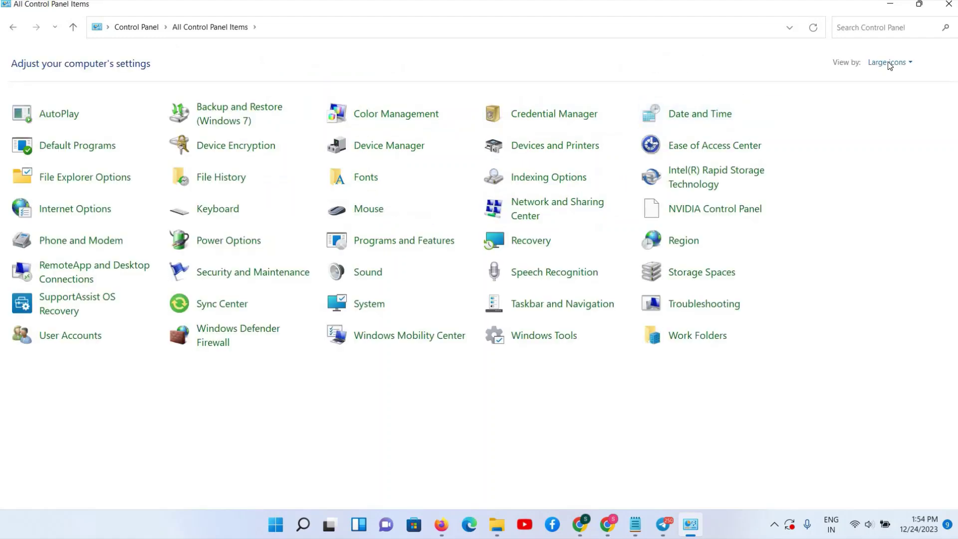
{"action": "left_click", "coordinate": [888, 67]}
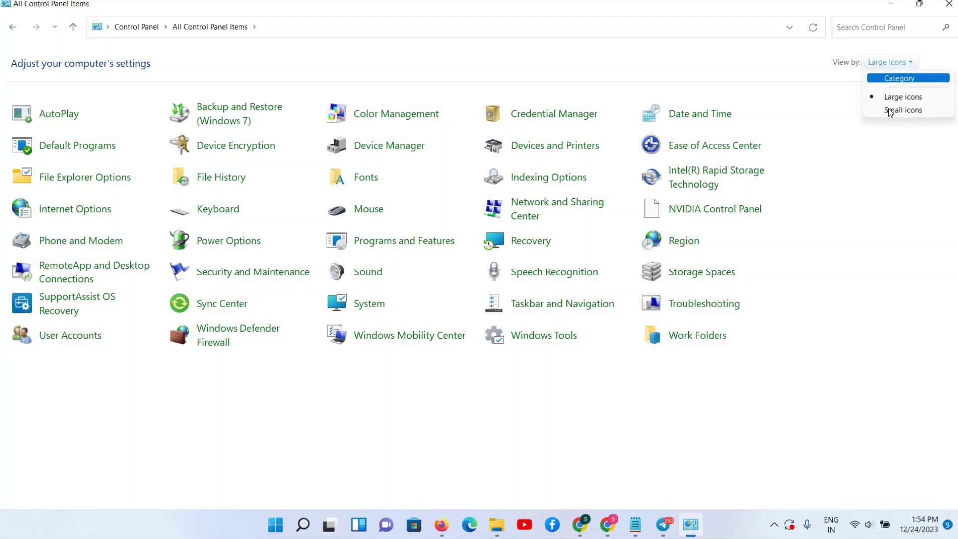
{"action": "left_click", "coordinate": [894, 79]}
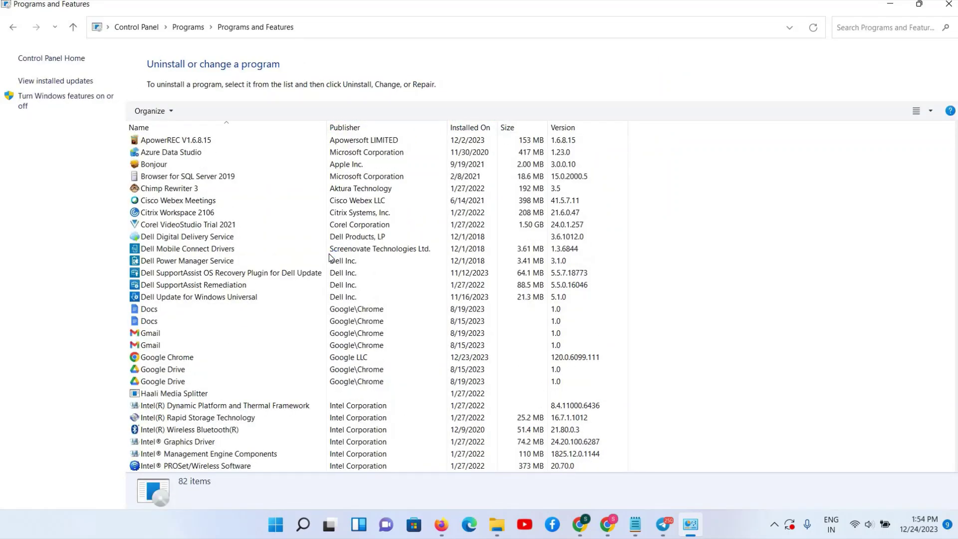
Scroll the installed programs list and bring up the Uninstall option for Bonjour
{"action": "scroll", "coordinate": [329, 254], "scroll_direction": "down", "scroll_amount": 15}
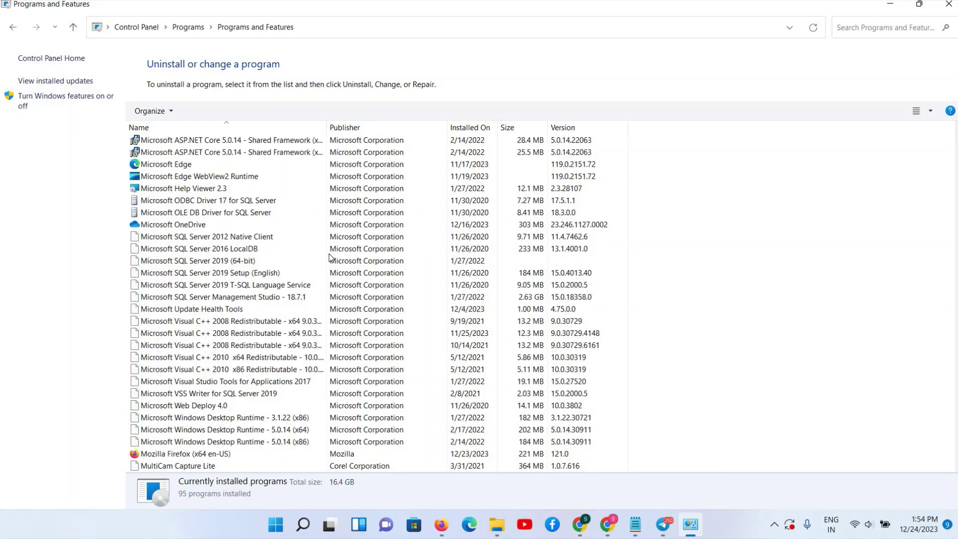
{"action": "scroll", "coordinate": [329, 257], "scroll_direction": "down", "scroll_amount": 8}
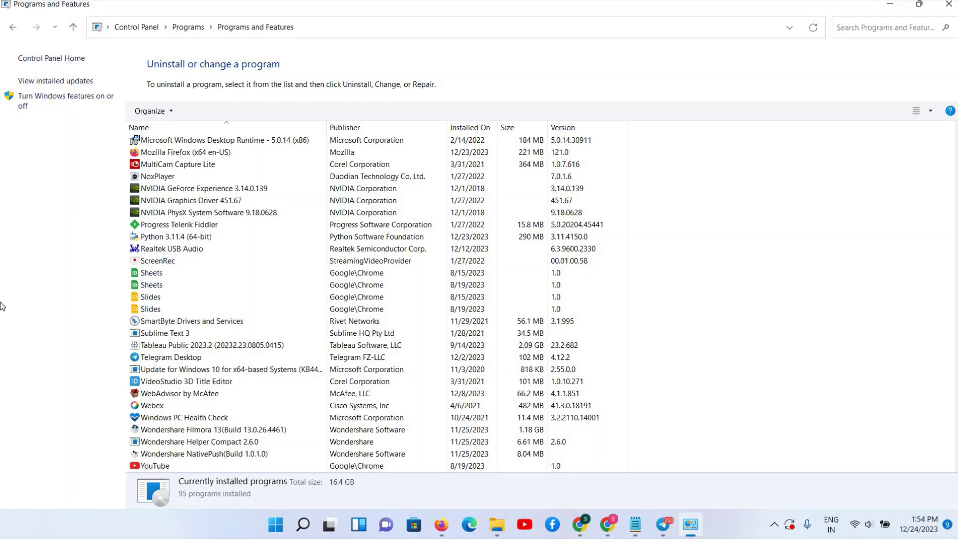
{"action": "scroll", "coordinate": [188, 254], "scroll_direction": "up", "scroll_amount": 15}
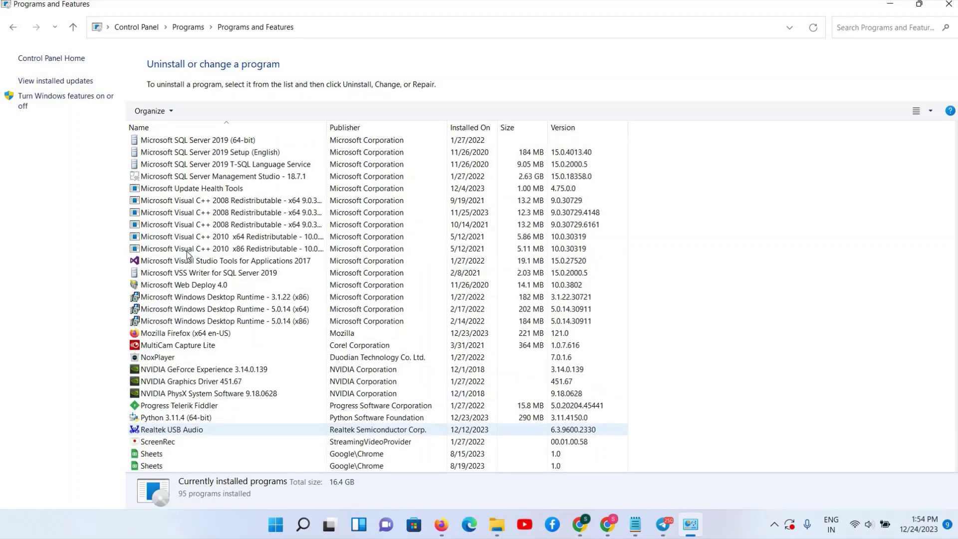
{"action": "scroll", "coordinate": [187, 252], "scroll_direction": "up", "scroll_amount": 5}
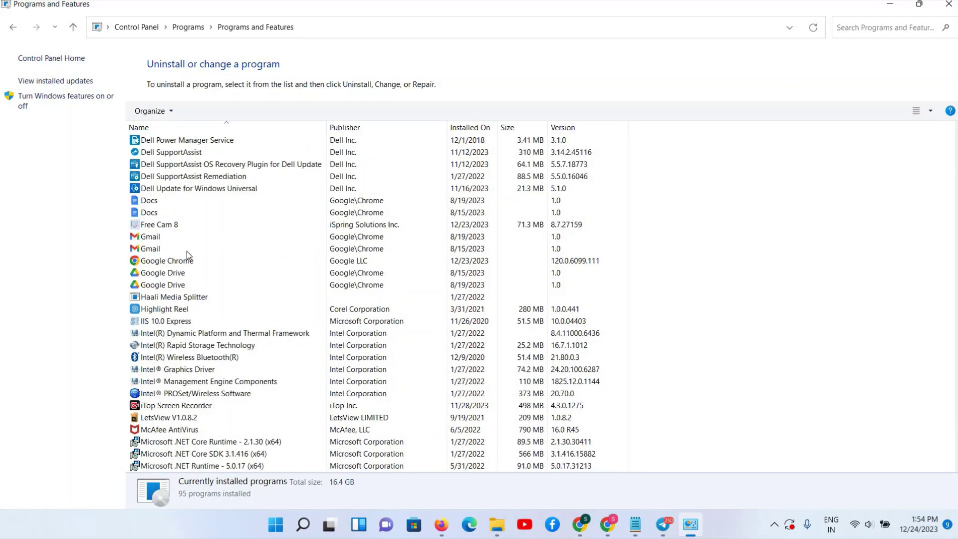
{"action": "scroll", "coordinate": [186, 252], "scroll_direction": "up", "scroll_amount": 4}
{"action": "left_click", "coordinate": [151, 166]}
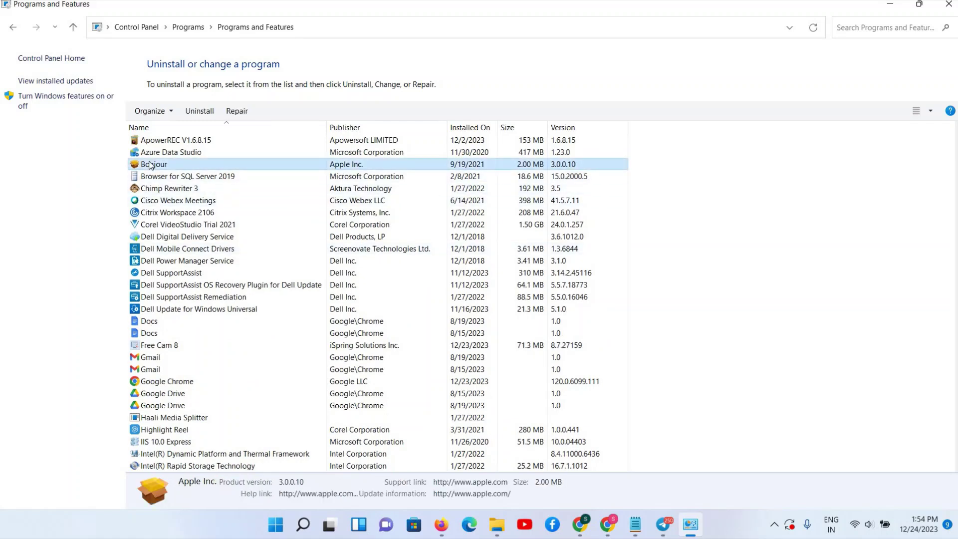
{"action": "right_click", "coordinate": [151, 165]}
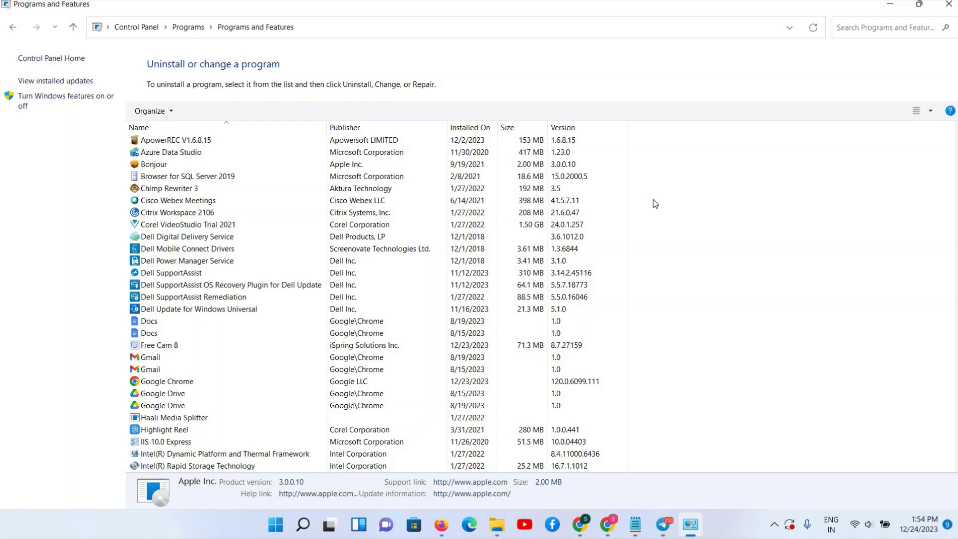
Review Visual Studio Tools for Applications 2017, Visual C++ 2010 x86 and VSS Writer entries
{"action": "scroll", "coordinate": [655, 203], "scroll_direction": "down", "scroll_amount": 13}
{"action": "scroll", "coordinate": [655, 203], "scroll_direction": "down", "scroll_amount": 5}
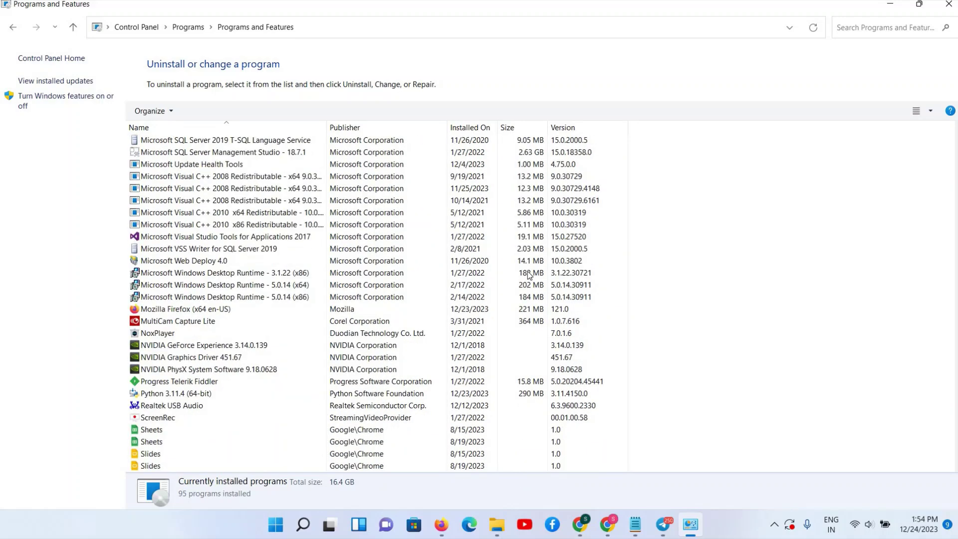
{"action": "left_click", "coordinate": [174, 238]}
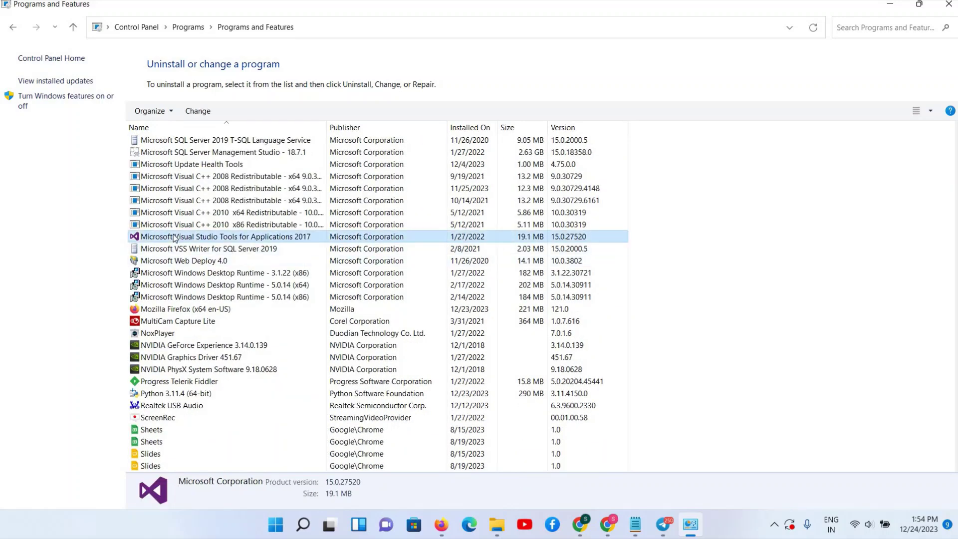
{"action": "right_click", "coordinate": [174, 238]}
{"action": "left_click", "coordinate": [154, 237]}
{"action": "left_click", "coordinate": [150, 225]}
{"action": "left_click", "coordinate": [148, 244]}
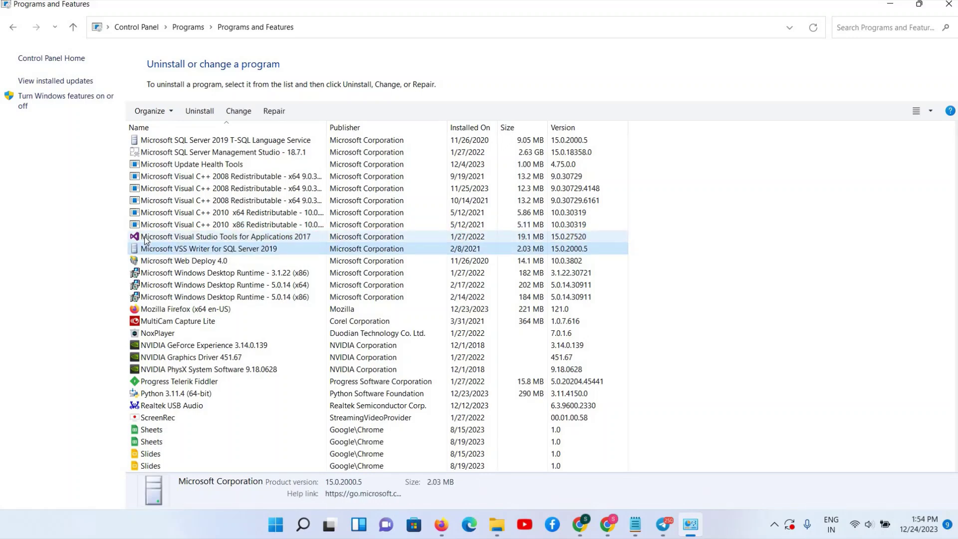
{"action": "left_click", "coordinate": [146, 240]}
Bring up the Uninstall option for Realtek USB Audio, then close Programs and Features
{"action": "scroll", "coordinate": [147, 241], "scroll_direction": "down", "scroll_amount": 3}
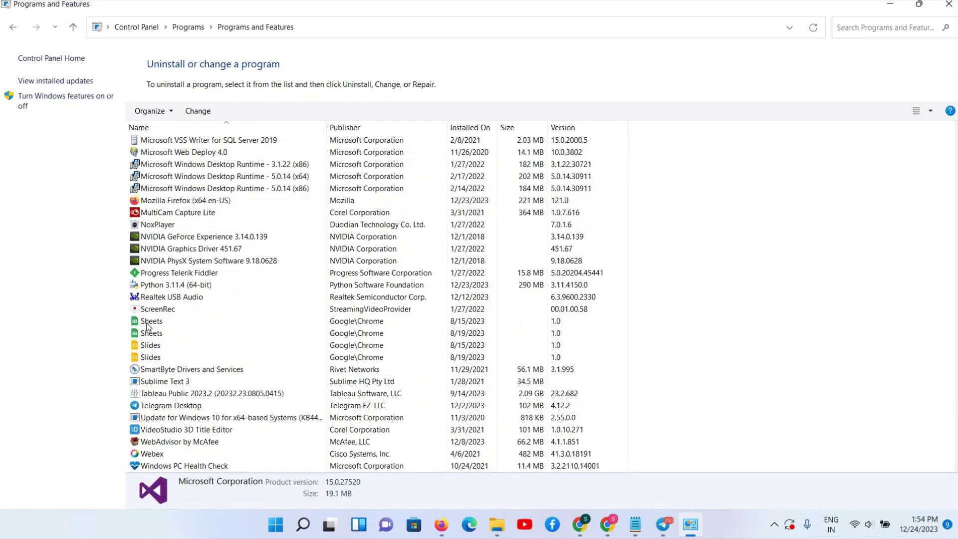
{"action": "left_click", "coordinate": [156, 299]}
{"action": "right_click", "coordinate": [181, 301]}
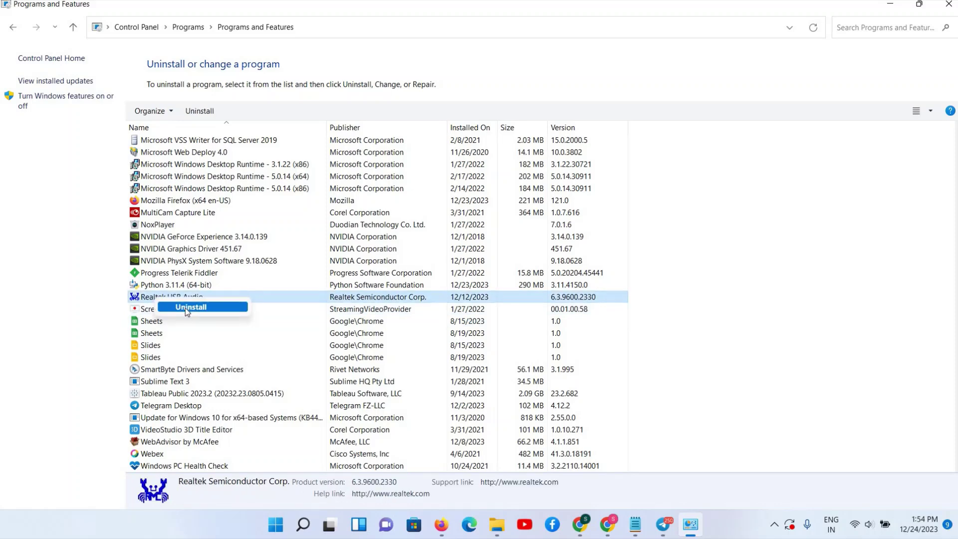
{"action": "left_click", "coordinate": [948, 6]}
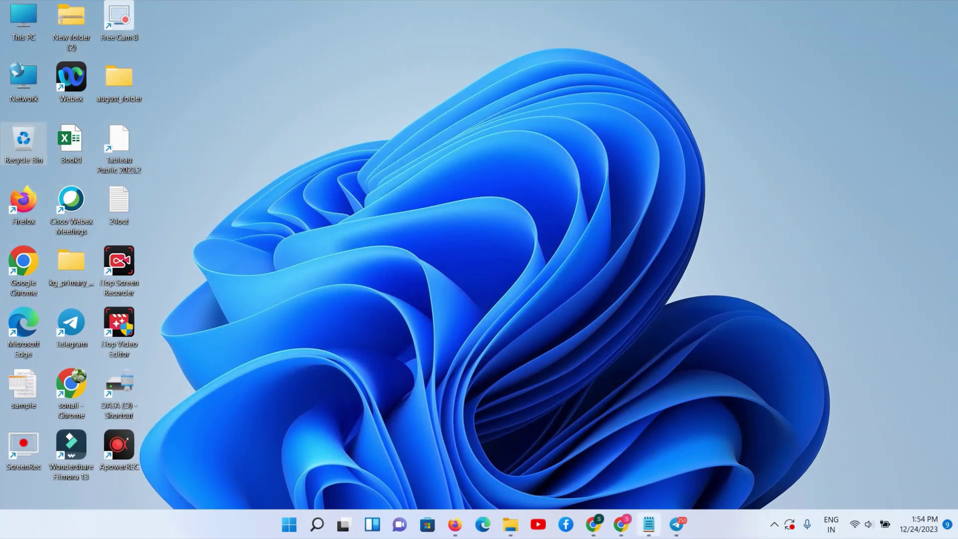
Mark the 'optimize' line in the unsaved c drive checklist and minimize Notepad without closing it
{"action": "left_click", "coordinate": [648, 524]}
{"action": "triple_click", "coordinate": [48, 203]}
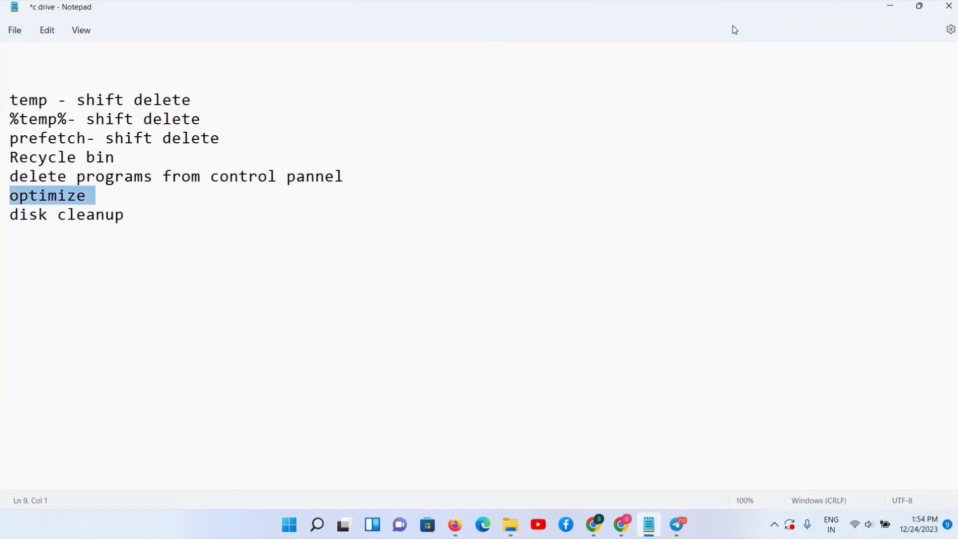
{"action": "left_click", "coordinate": [949, 7]}
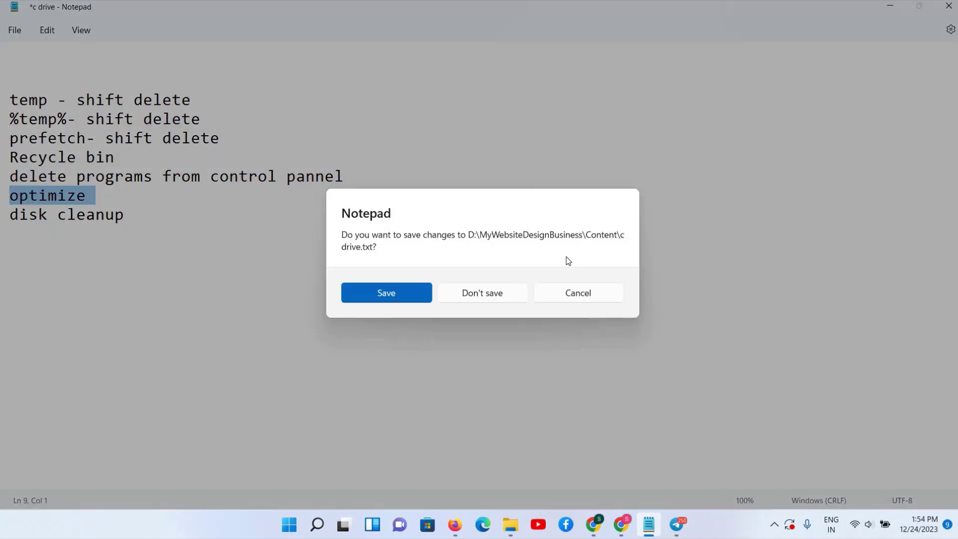
{"action": "left_click", "coordinate": [572, 295]}
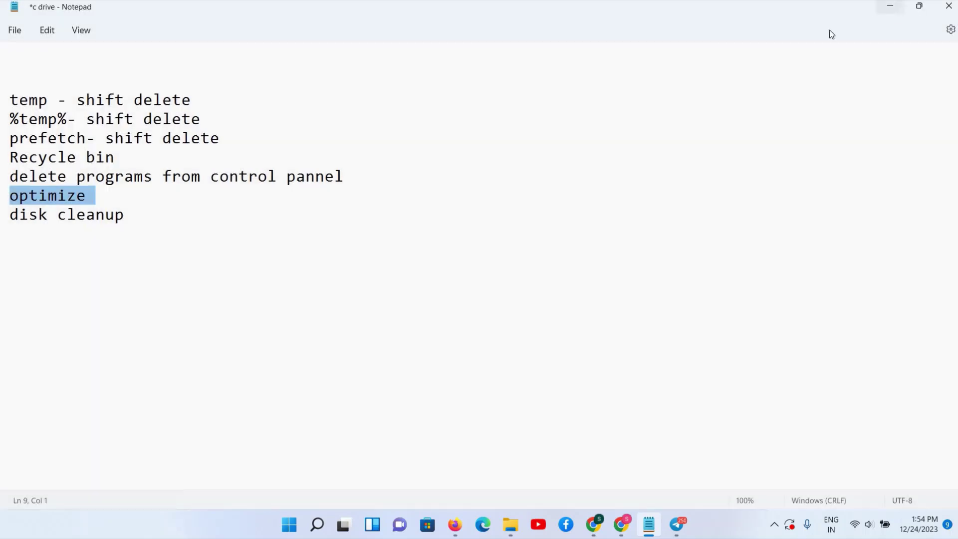
{"action": "left_click", "coordinate": [889, 6]}
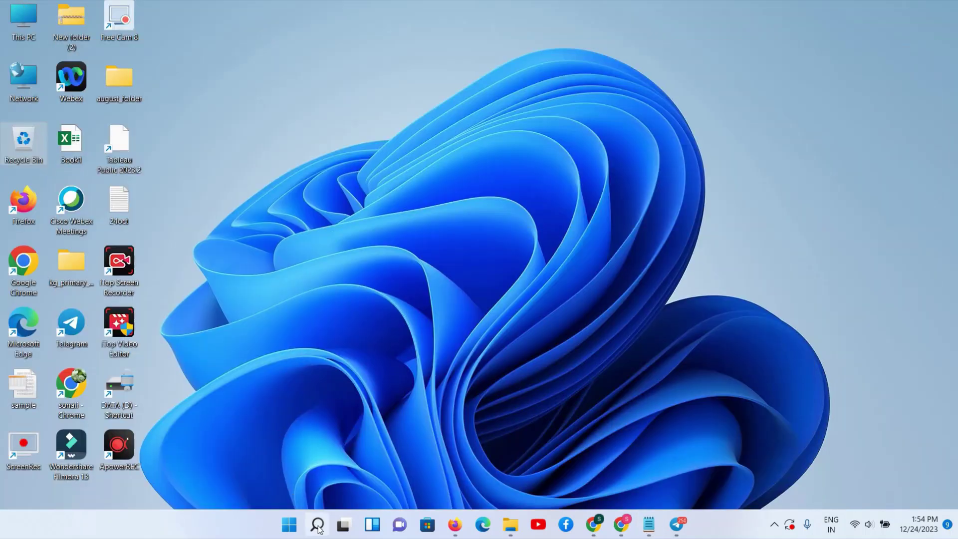
Search for 'file Explorer' and launch it to show Quick access
{"action": "left_click", "coordinate": [318, 527]}
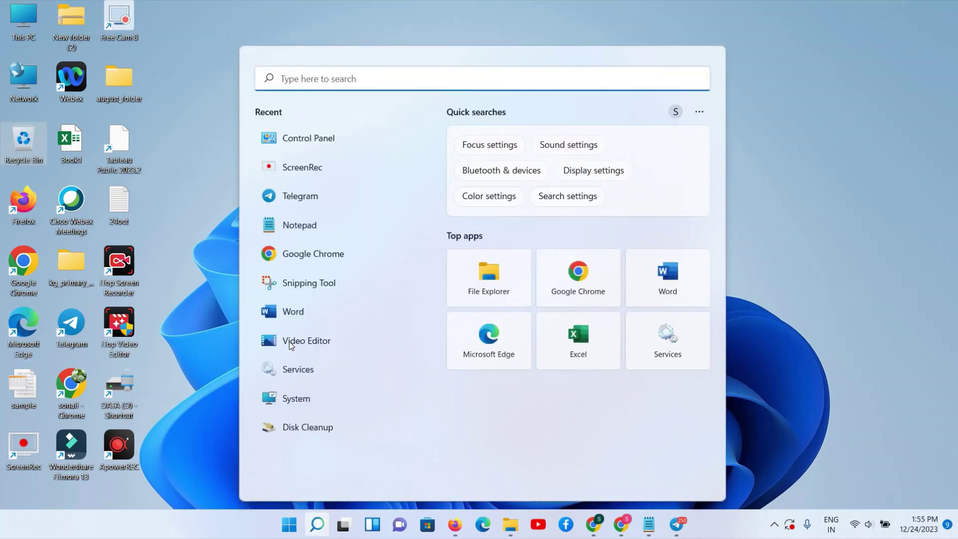
{"action": "left_click_drag", "start_coordinate": [289, 345], "coordinate": [289, 346]}
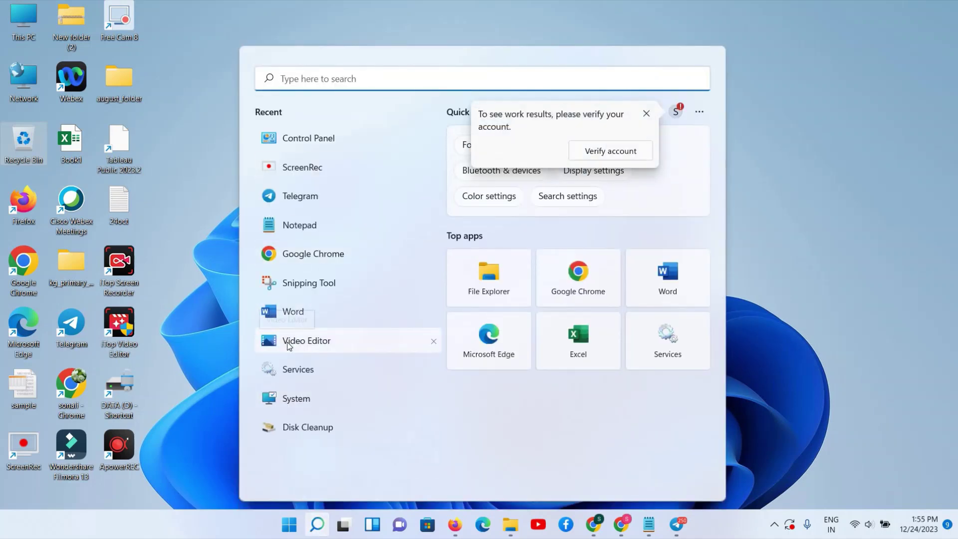
{"action": "type", "text": "file Explorer"}
{"action": "key", "text": "Return"}
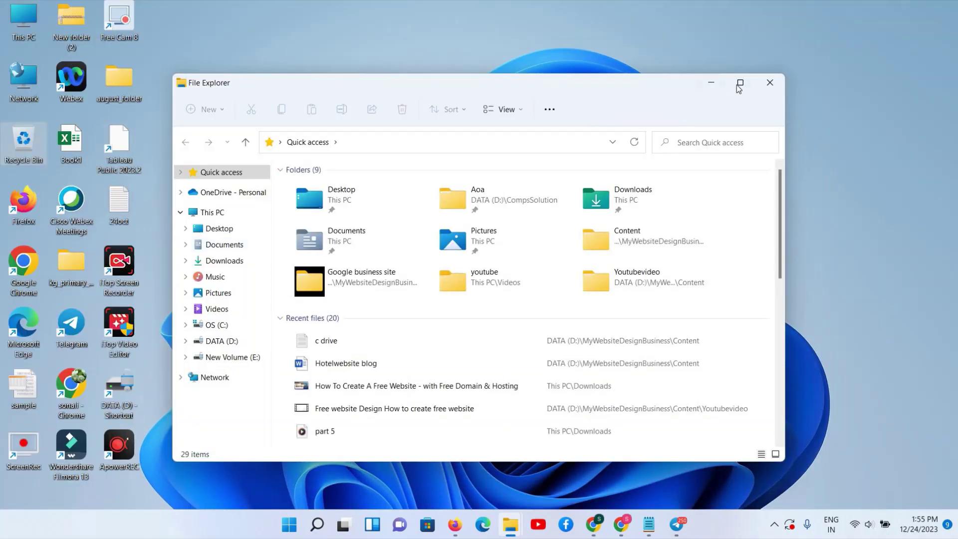
Maximize File Explorer and open the Tools tab of the OS (C:) drive properties
{"action": "left_click", "coordinate": [739, 88]}
{"action": "left_click", "coordinate": [45, 132]}
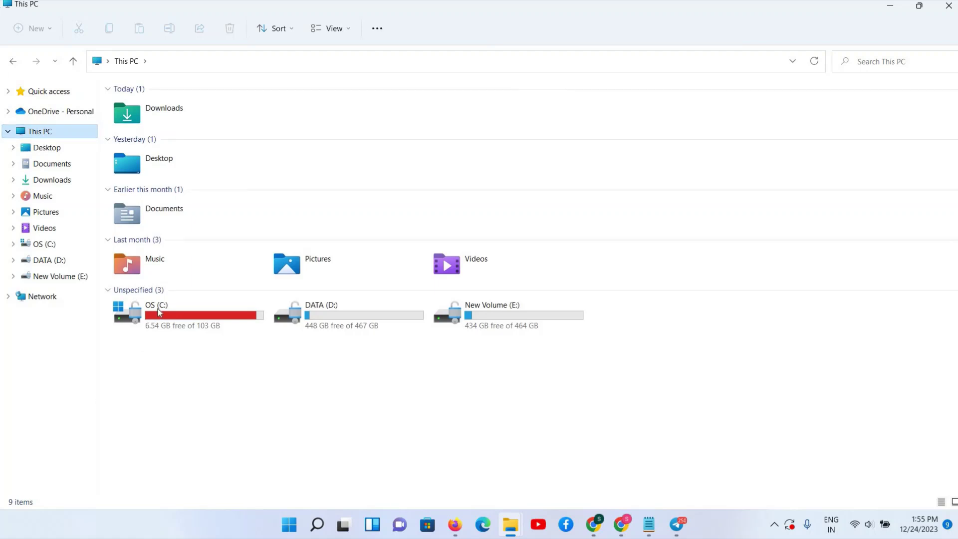
{"action": "right_click", "coordinate": [159, 311]}
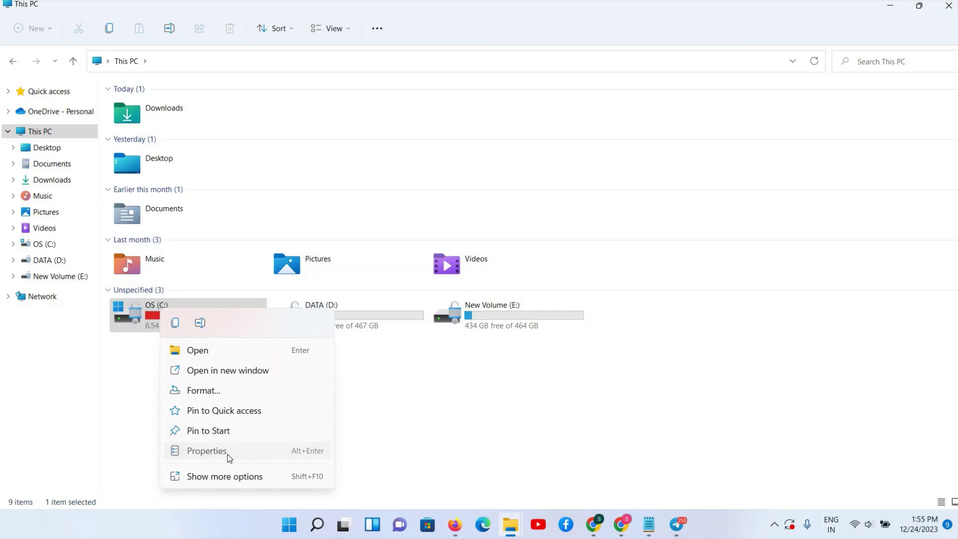
{"action": "left_click", "coordinate": [227, 452]}
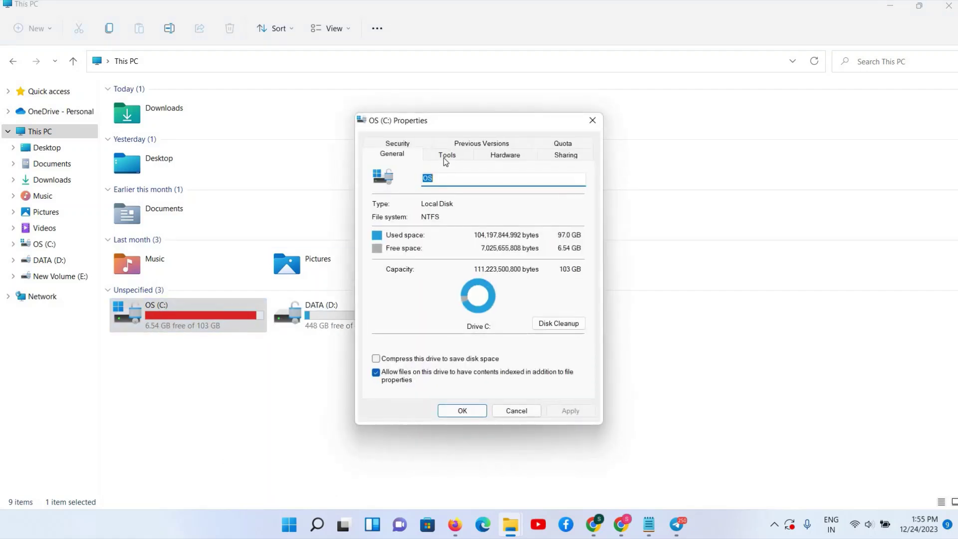
{"action": "left_click", "coordinate": [448, 157]}
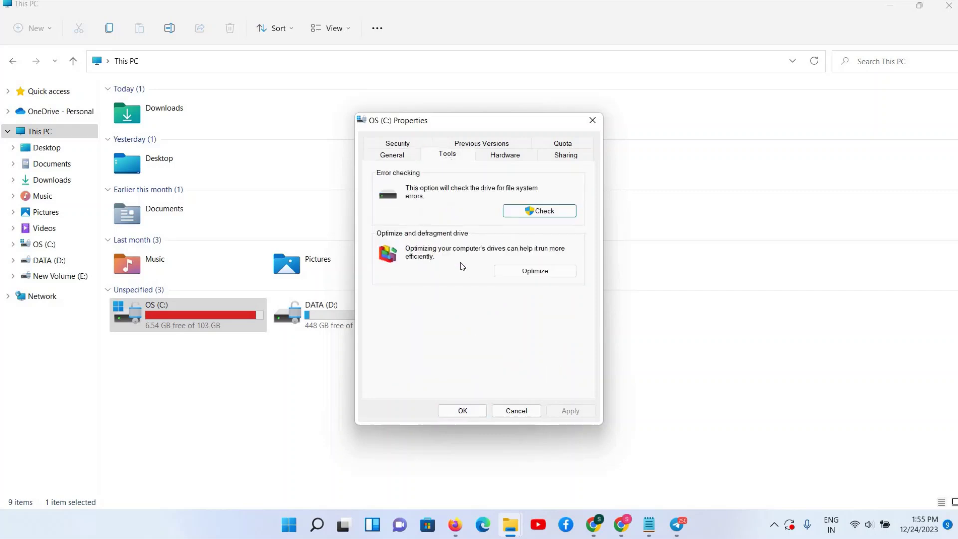
Optimize OS (C:), then close the optimization window, properties and File Explorer
{"action": "left_click", "coordinate": [530, 273]}
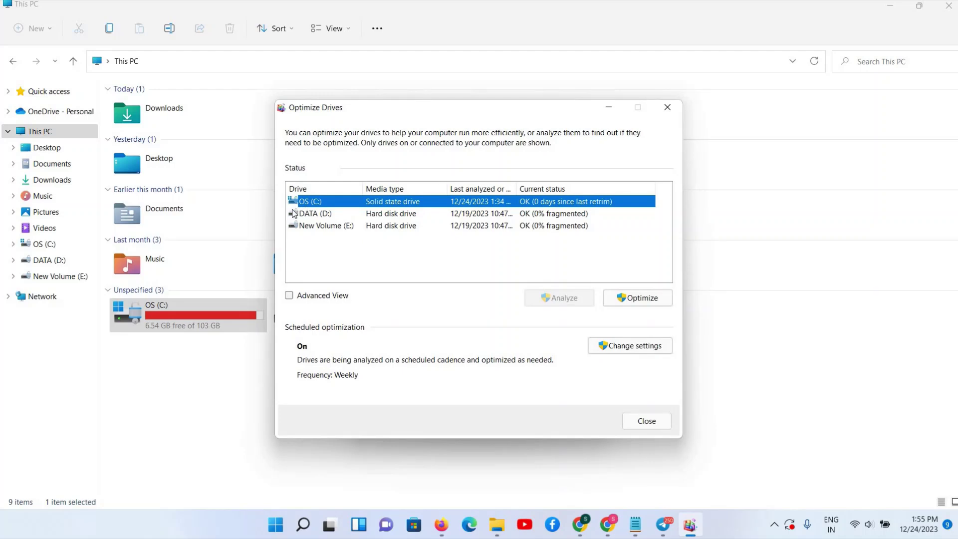
{"action": "left_click", "coordinate": [649, 302]}
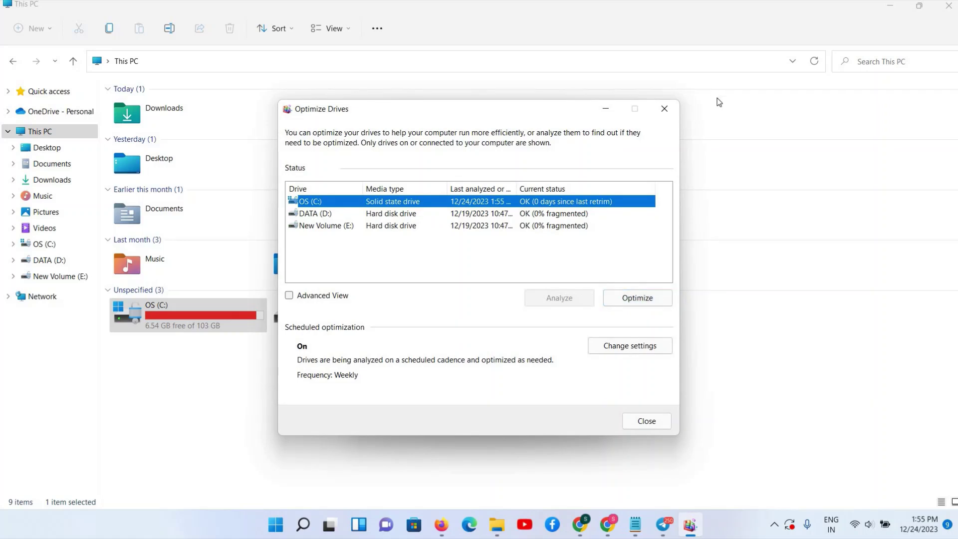
{"action": "left_click", "coordinate": [664, 109]}
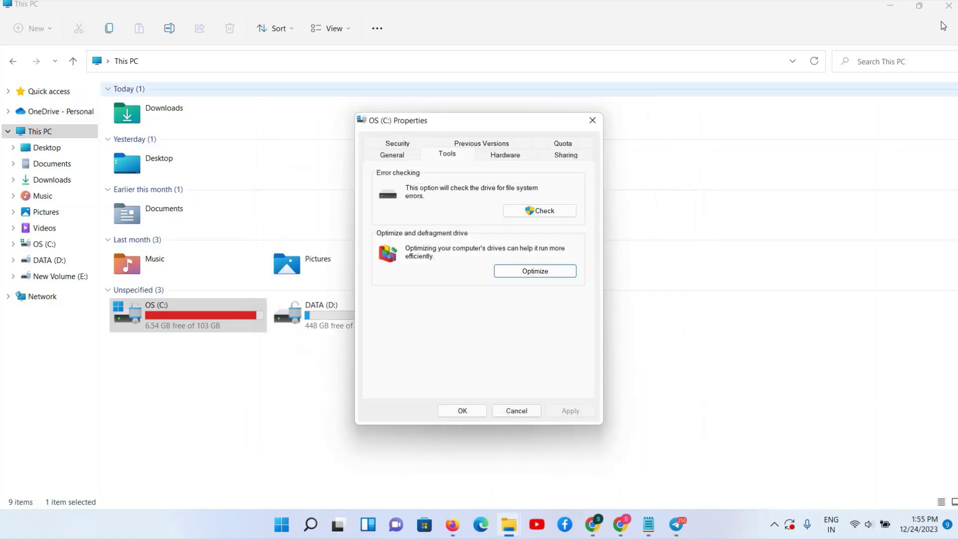
{"action": "left_click", "coordinate": [601, 123]}
{"action": "key", "text": "alt+F4"}
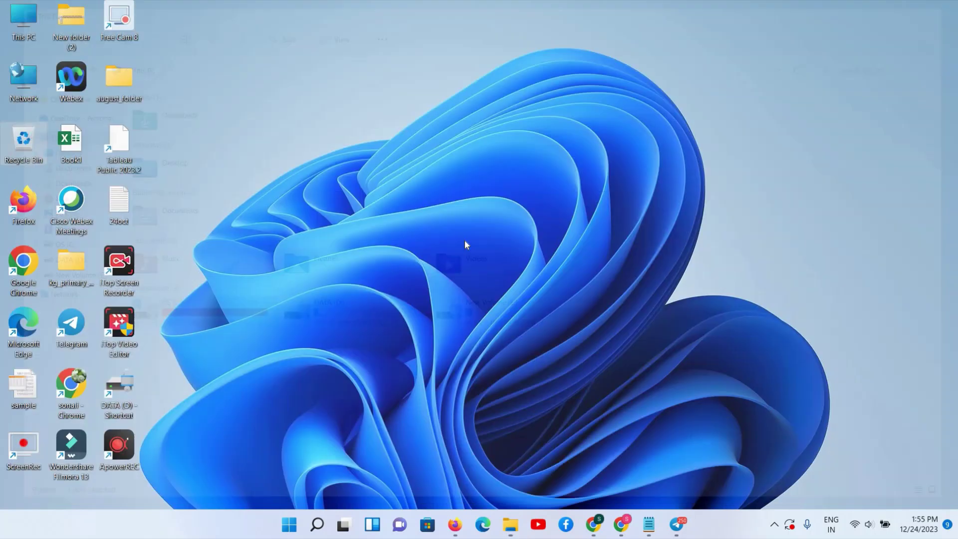
Search 'disk' and launch Disk Cleanup
{"action": "left_click", "coordinate": [320, 524]}
{"action": "type", "text": "disk"}
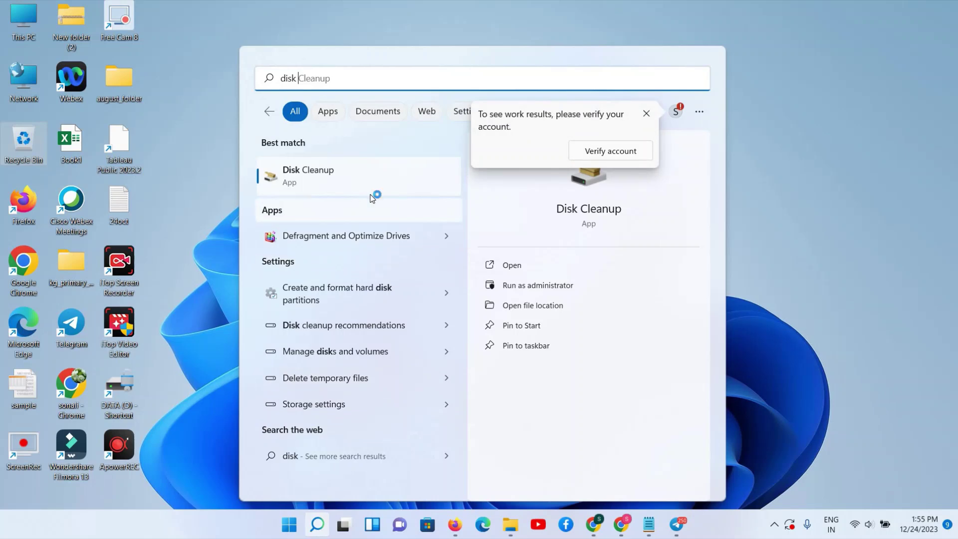
{"action": "left_click", "coordinate": [372, 190]}
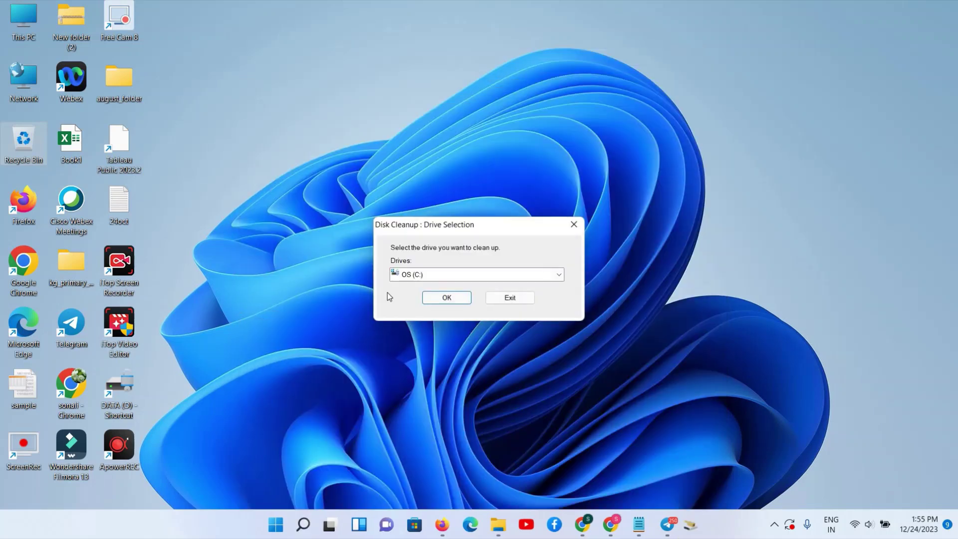
Keep OS (C:) as the drive to clean and start scanning it
{"action": "left_click", "coordinate": [559, 275]}
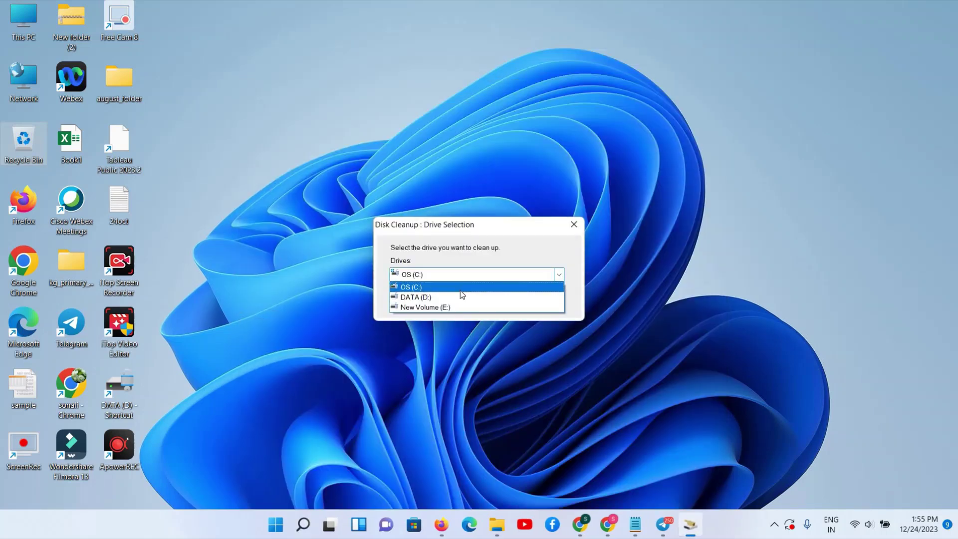
{"action": "left_click", "coordinate": [460, 290]}
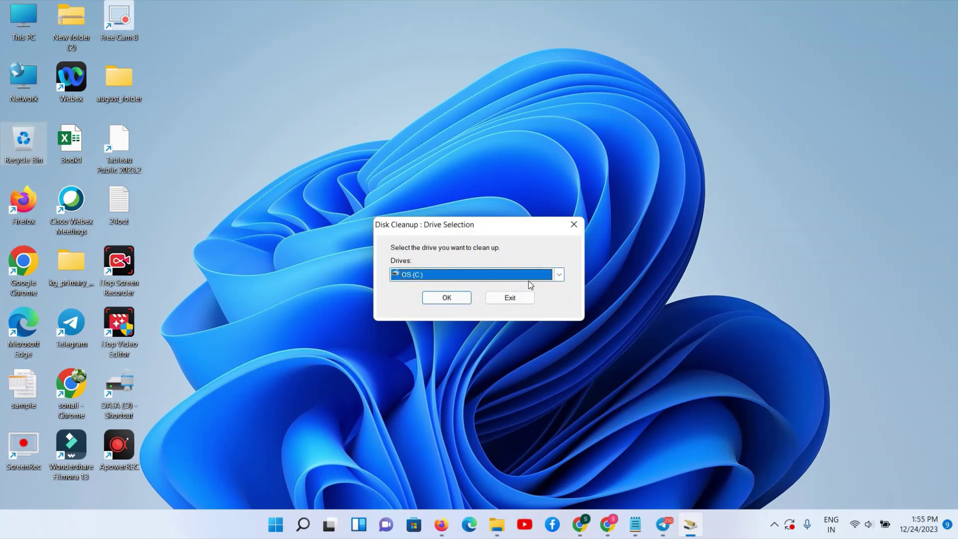
{"action": "left_click", "coordinate": [560, 278]}
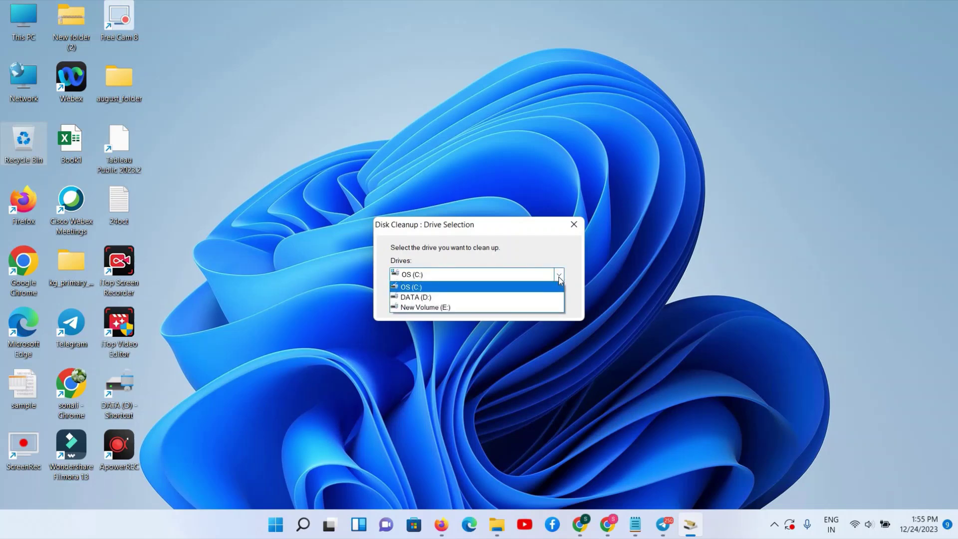
{"action": "left_click", "coordinate": [559, 277]}
{"action": "left_click", "coordinate": [560, 278]}
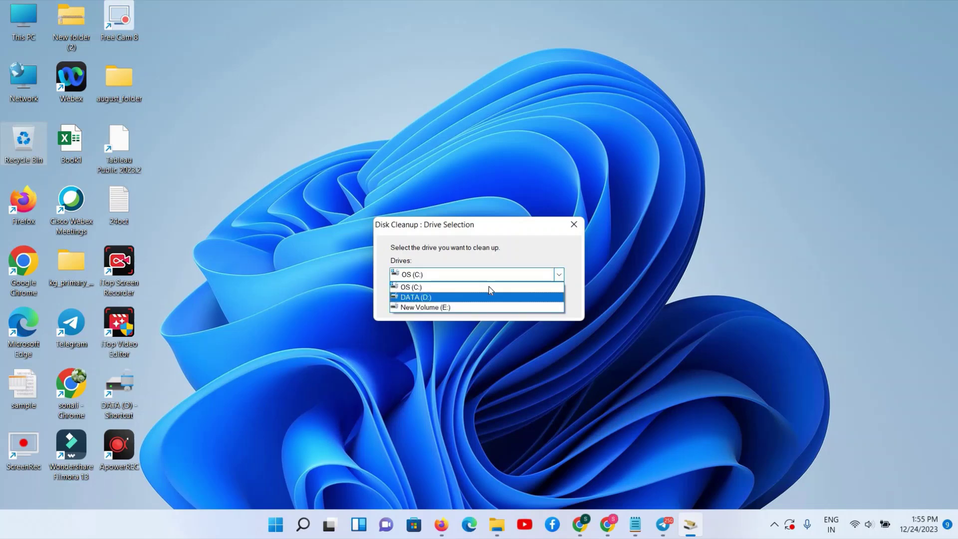
{"action": "left_click", "coordinate": [491, 288]}
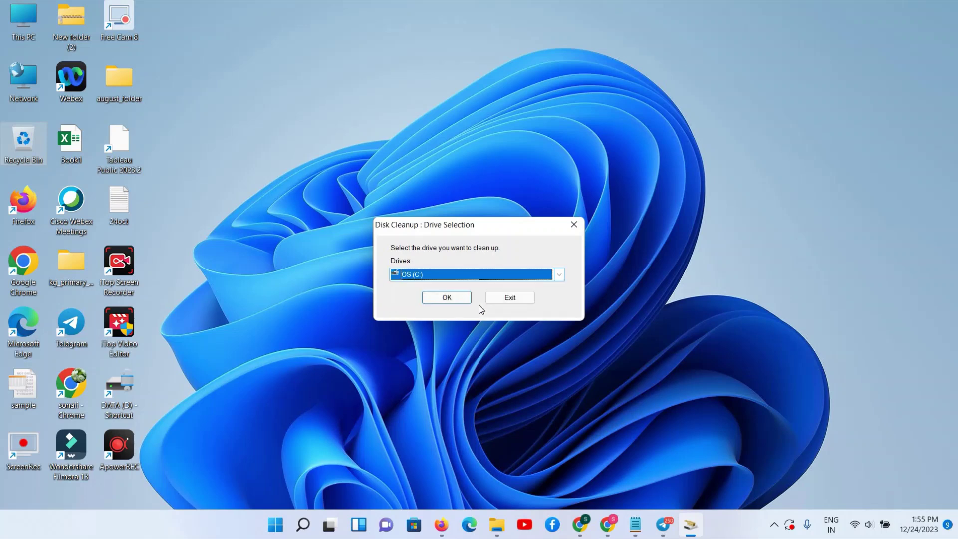
{"action": "left_click", "coordinate": [452, 300]}
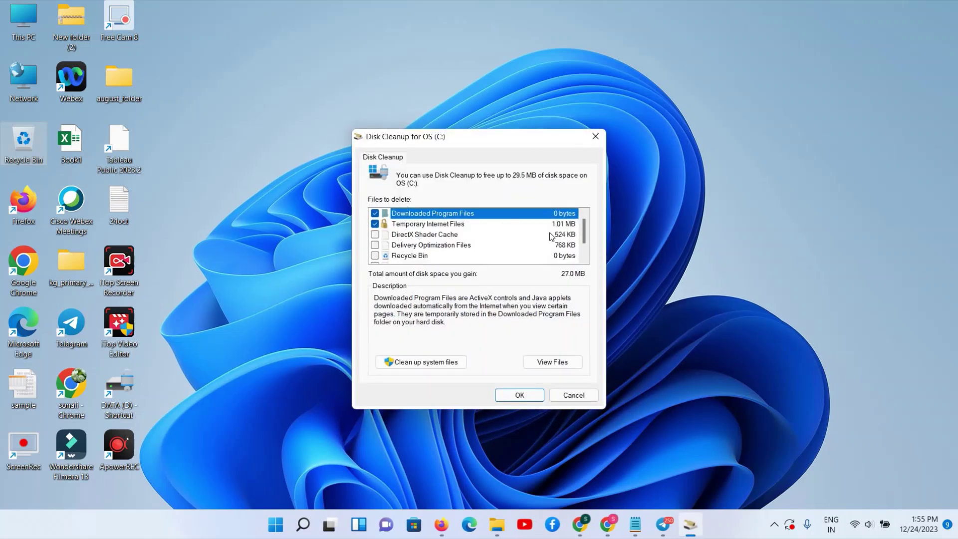
Tick DirectX Shader Cache, Recycle Bin and Temporary files for cleanup
{"action": "scroll", "coordinate": [552, 236], "scroll_direction": "down", "scroll_amount": 1}
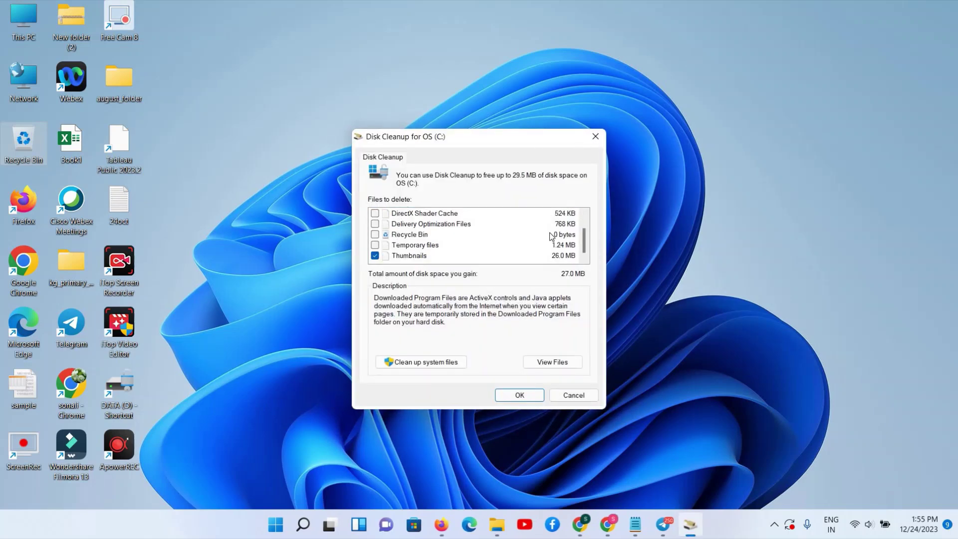
{"action": "scroll", "coordinate": [551, 236], "scroll_direction": "up", "scroll_amount": 1}
{"action": "left_click", "coordinate": [375, 234]}
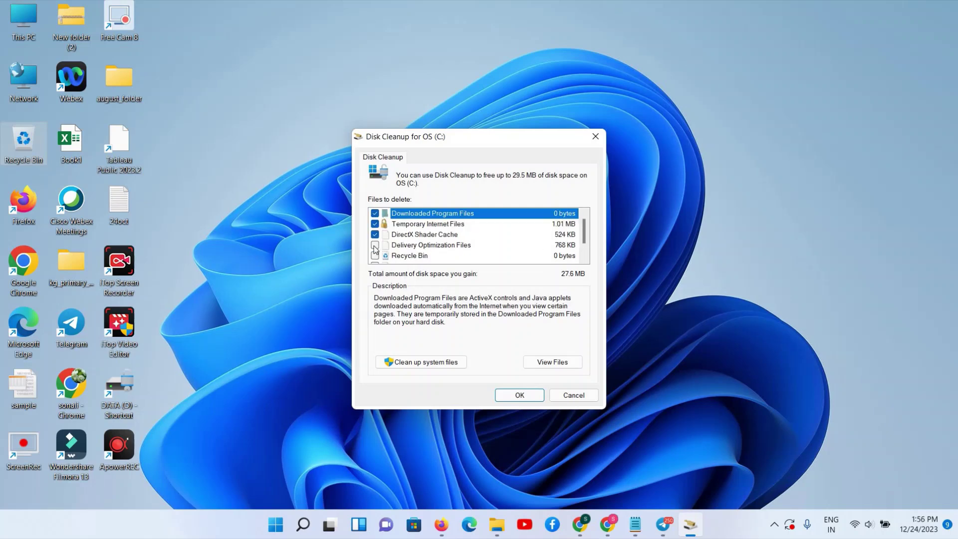
{"action": "left_click", "coordinate": [374, 256]}
{"action": "scroll", "coordinate": [375, 260], "scroll_direction": "down", "scroll_amount": 1}
{"action": "left_click", "coordinate": [375, 245]}
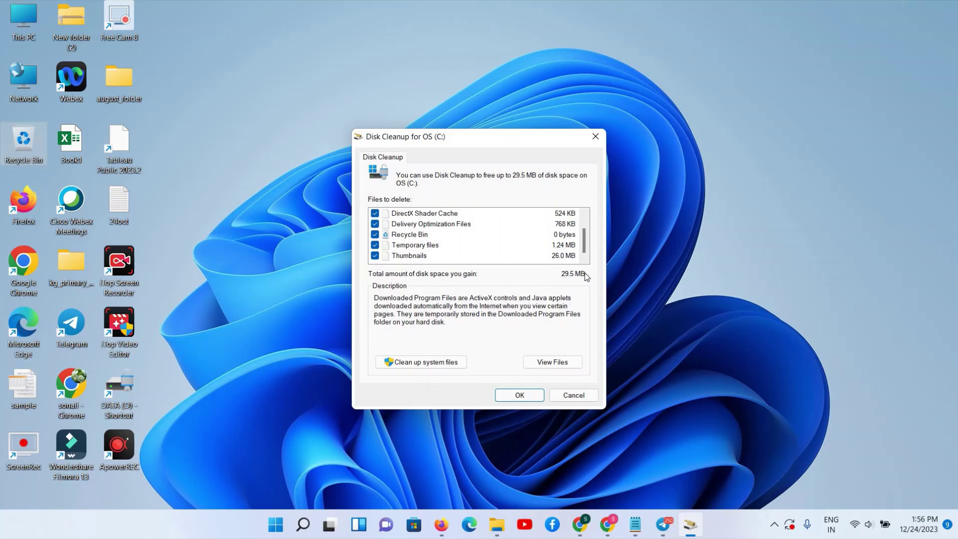
Confirm with OK and permanently delete the selected files
{"action": "scroll", "coordinate": [500, 230], "scroll_direction": "up", "scroll_amount": 1}
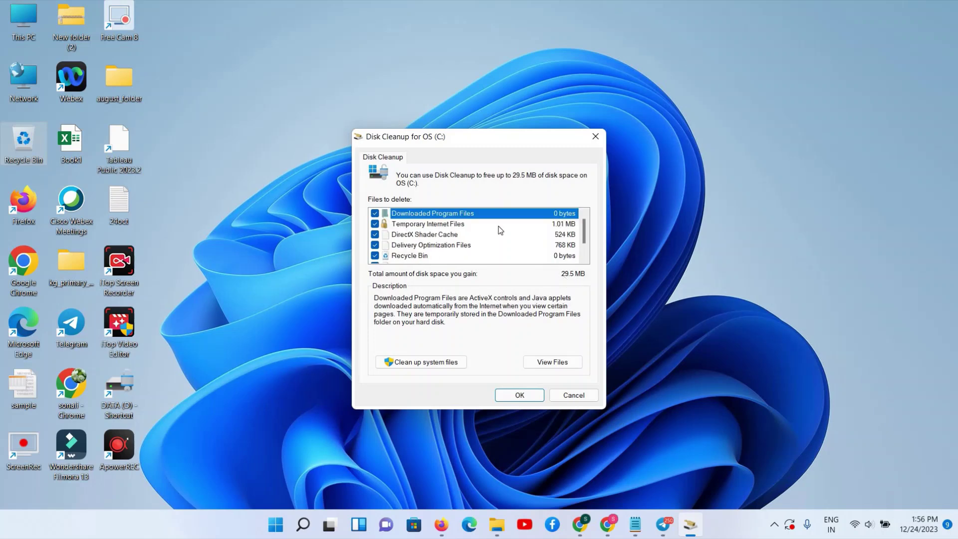
{"action": "scroll", "coordinate": [501, 230], "scroll_direction": "down", "scroll_amount": 1}
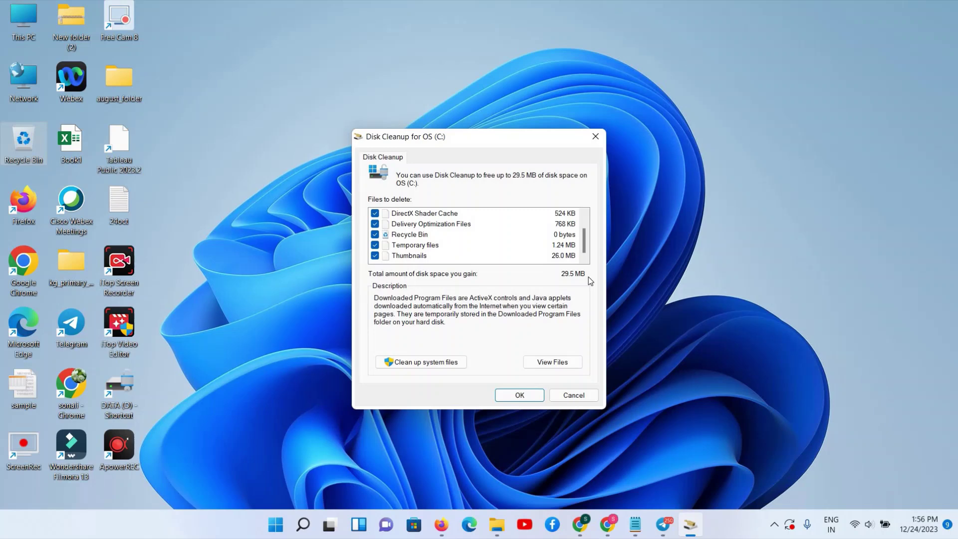
{"action": "scroll", "coordinate": [497, 235], "scroll_direction": "up", "scroll_amount": 1}
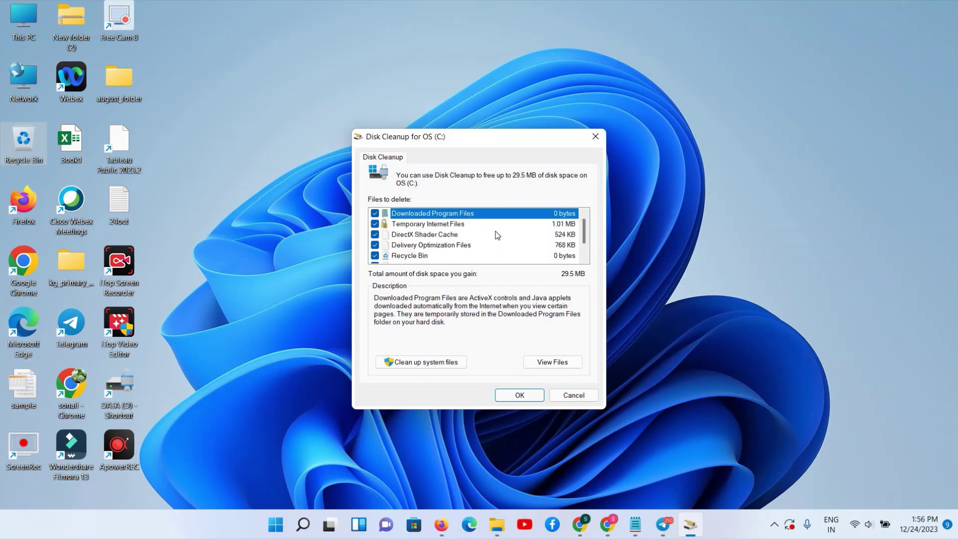
{"action": "scroll", "coordinate": [497, 235], "scroll_direction": "down", "scroll_amount": 1}
{"action": "left_click", "coordinate": [518, 396]}
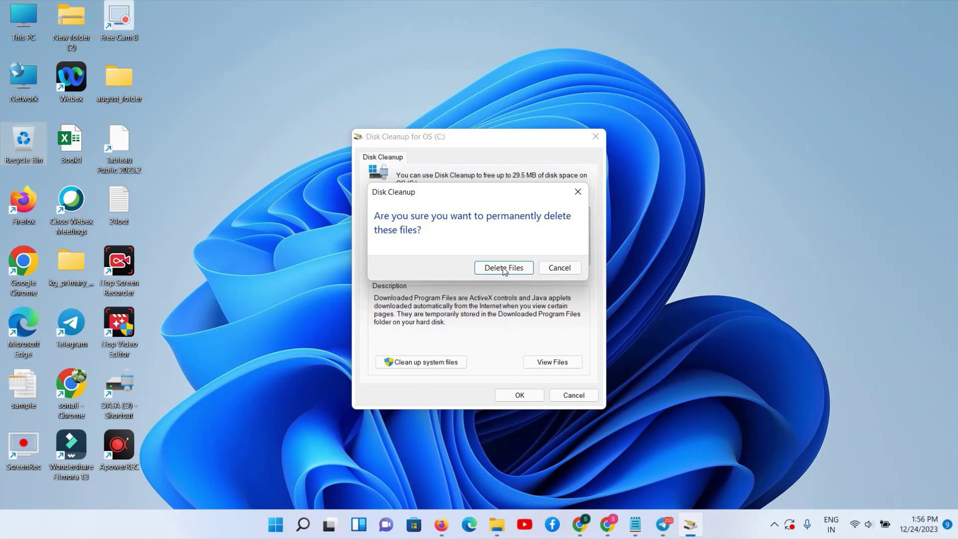
{"action": "left_click", "coordinate": [505, 270]}
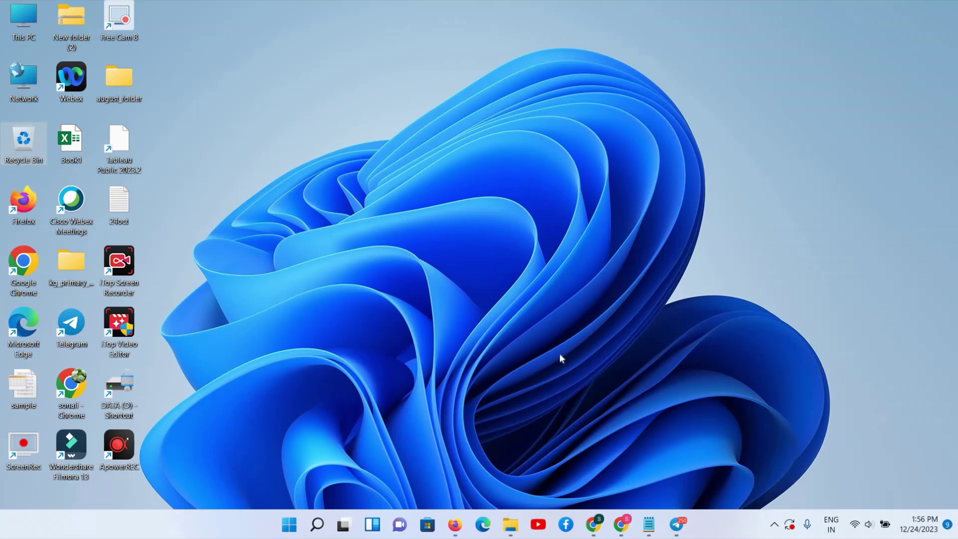
Delete the blank line above 'temp - shift delete' so the checklist starts on line one
{"action": "left_click", "coordinate": [648, 524]}
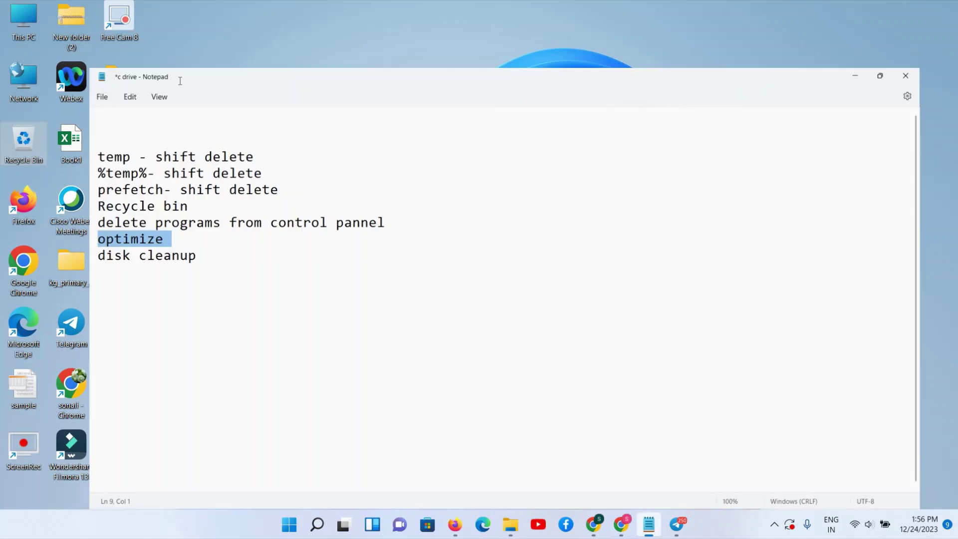
{"action": "left_click", "coordinate": [4, 99]}
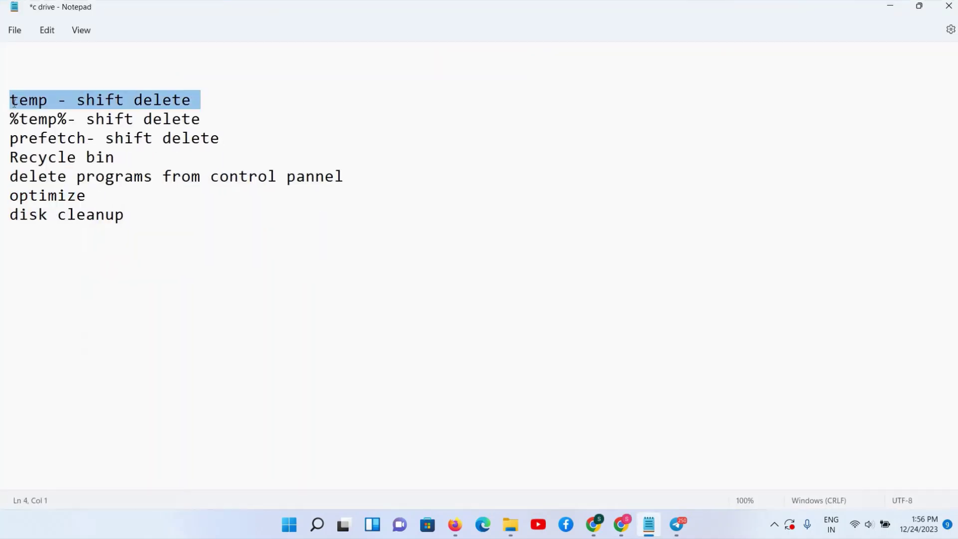
{"action": "left_click", "coordinate": [14, 101]}
{"action": "left_click", "coordinate": [14, 101]}
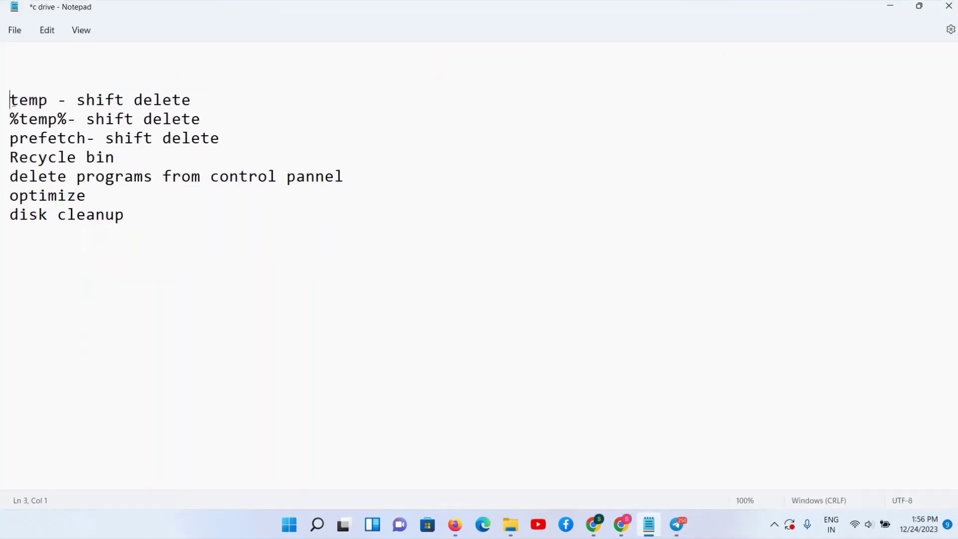
{"action": "key", "text": "BackSpace"}
{"action": "key", "text": "BackSpace"}
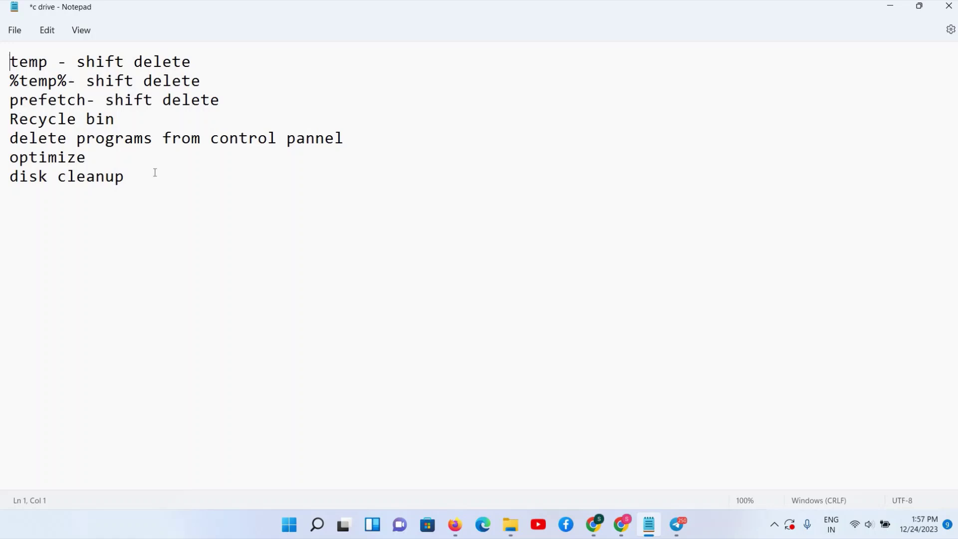
{"action": "left_click", "coordinate": [142, 182]}
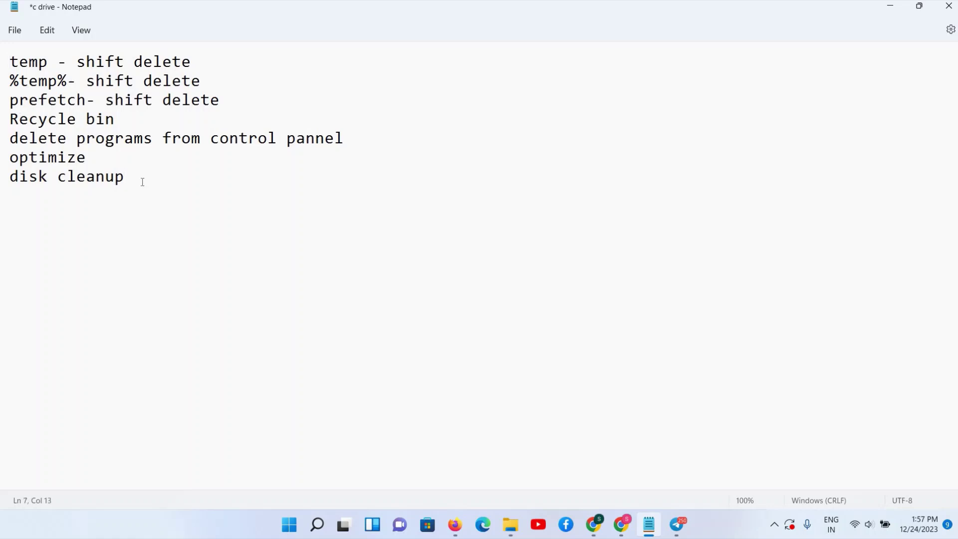